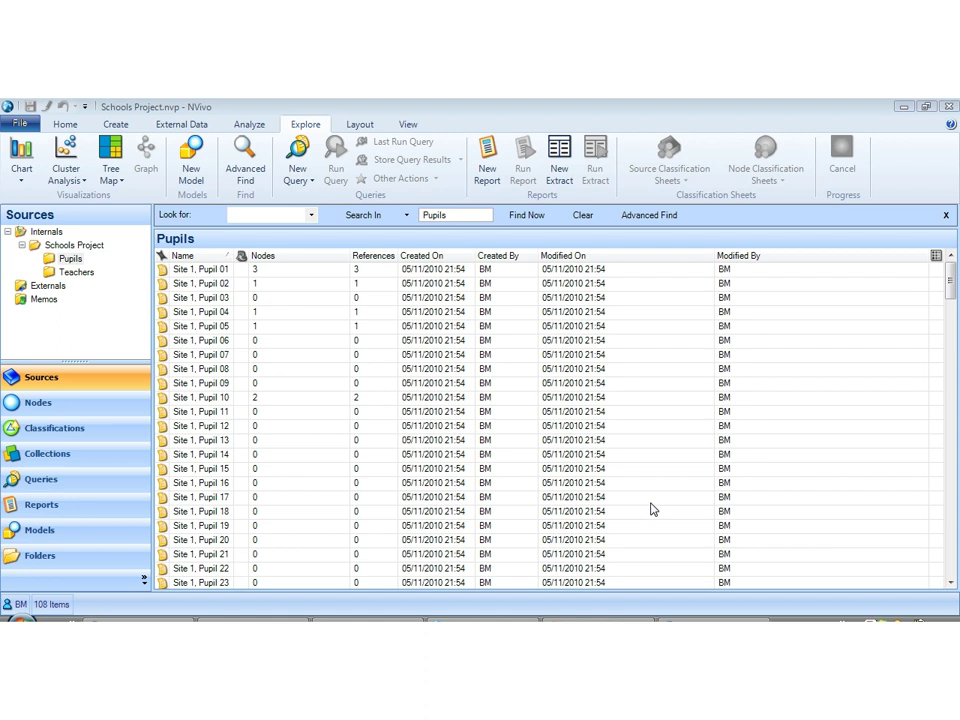
Select all 108 pupil sources and choose Create As Nodes for them.
click(163, 272)
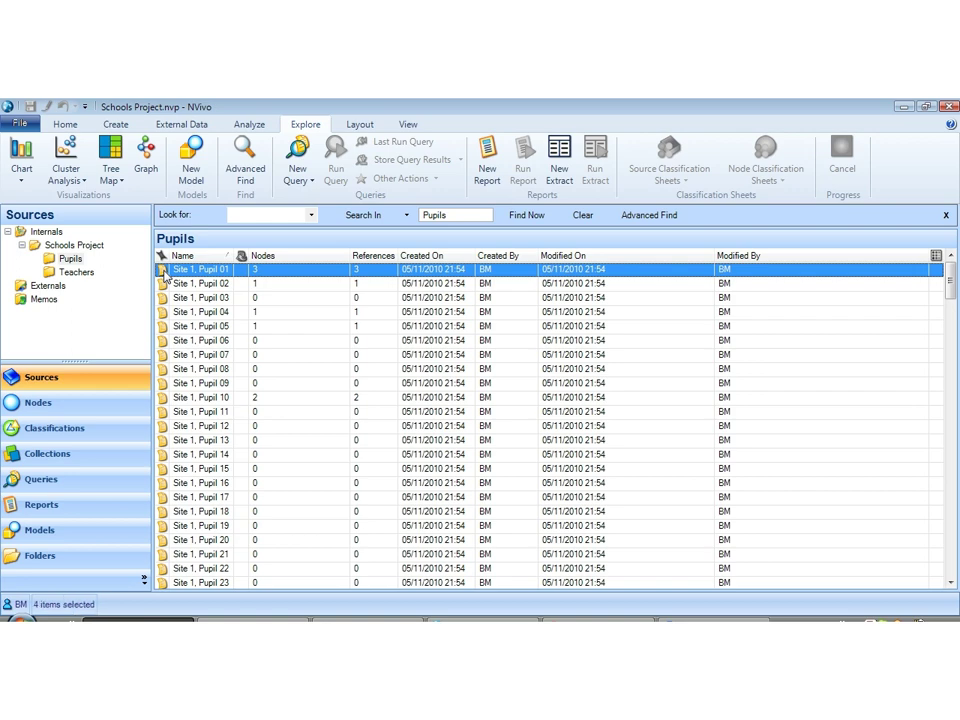
key(ctrl+a)
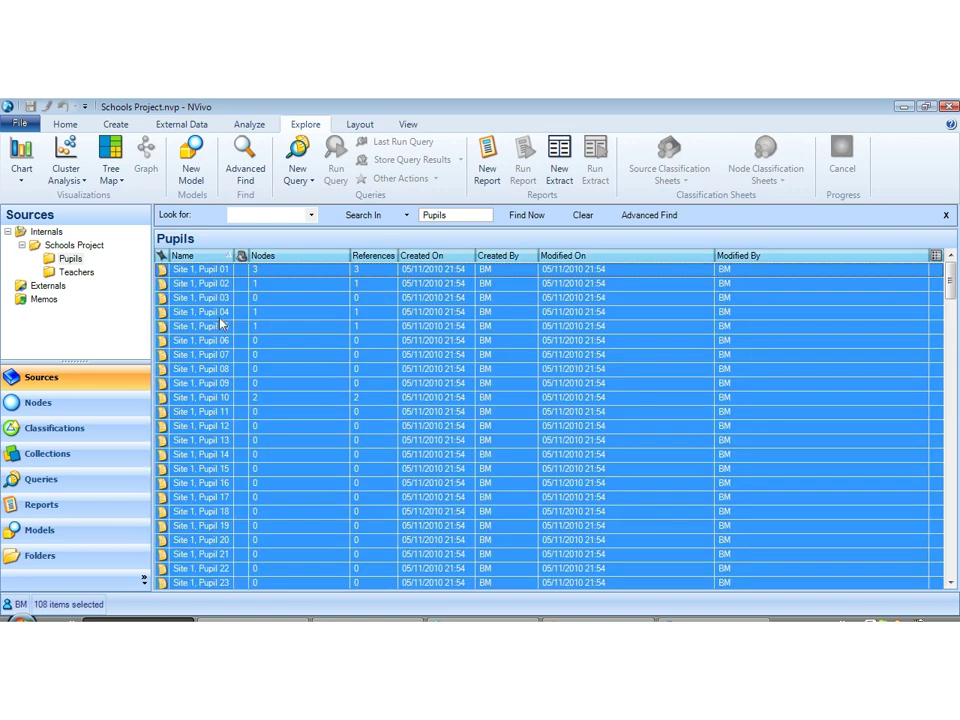
right_click(222, 323)
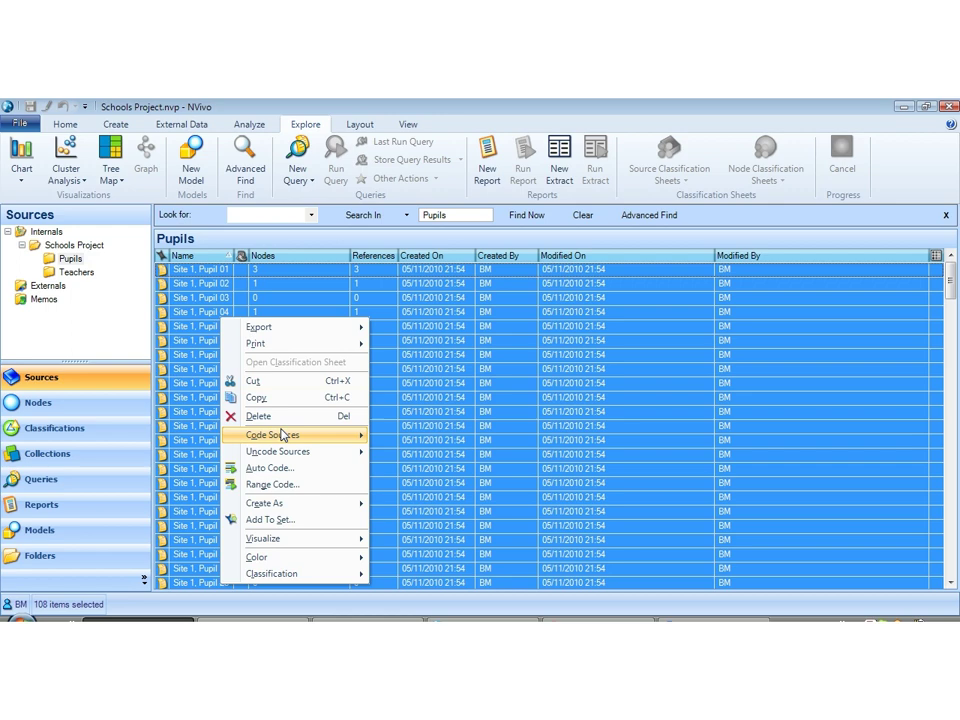
mouse_move(280, 438)
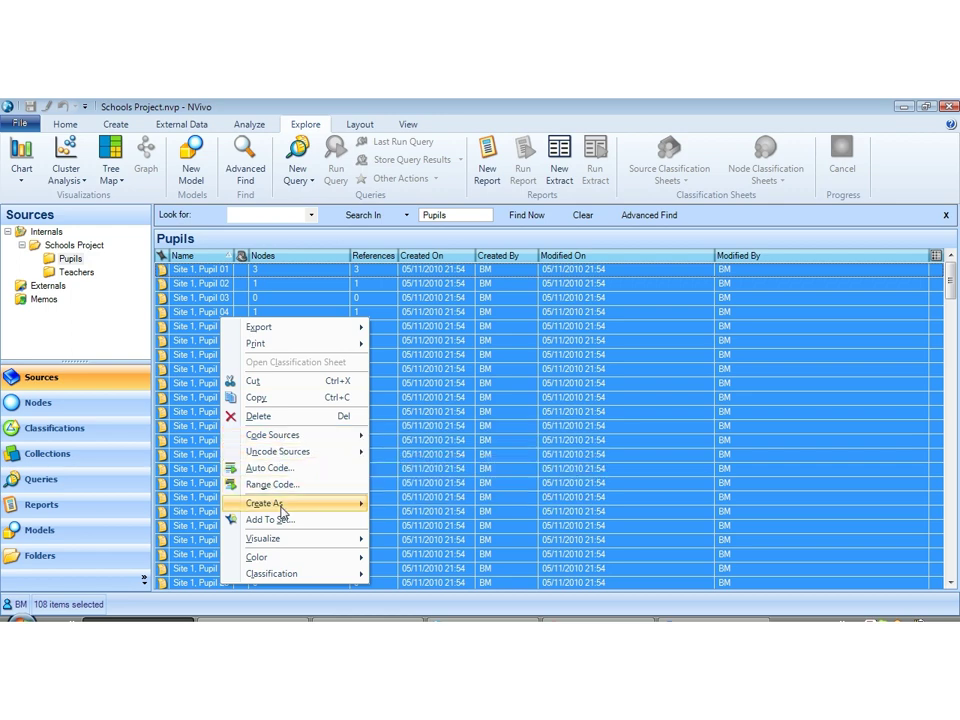
mouse_move(281, 505)
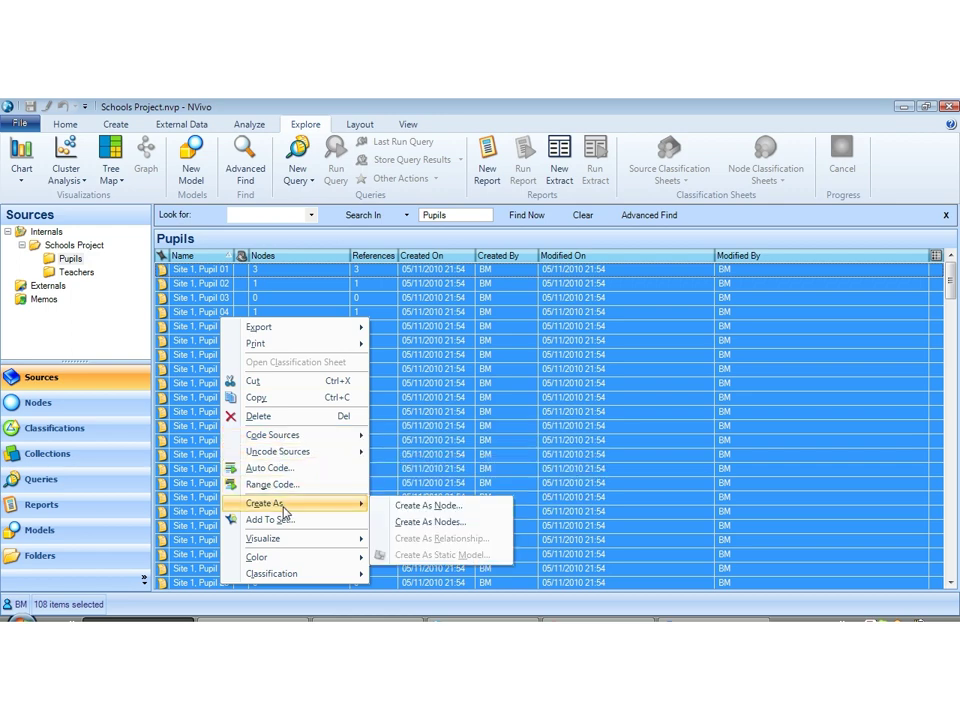
Create the pupil nodes in the People folder with the classification left at (None).
click(408, 527)
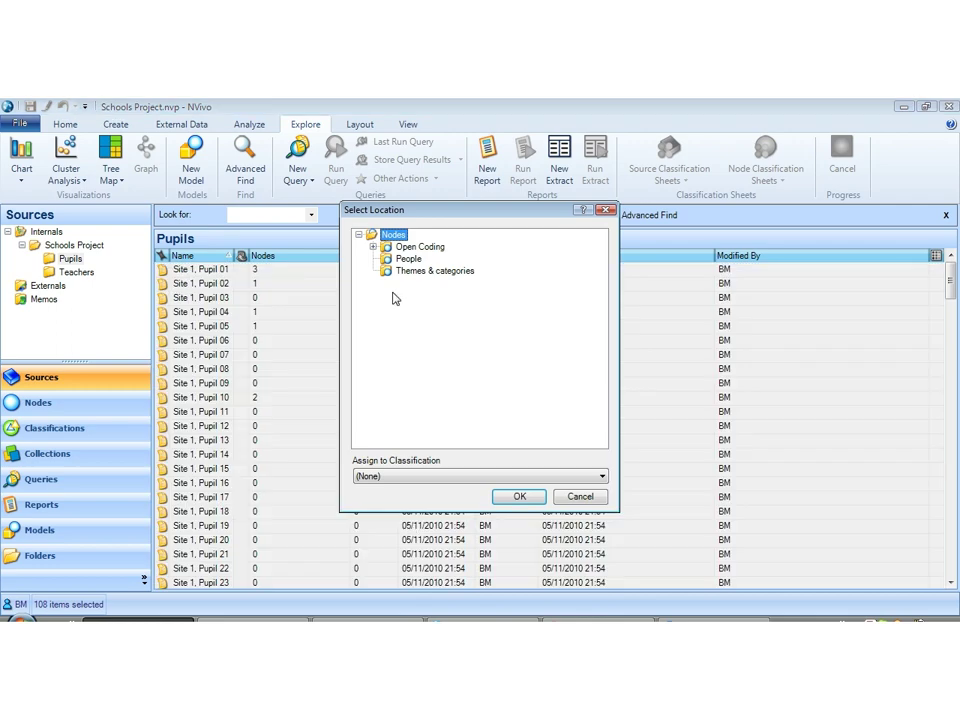
click(388, 262)
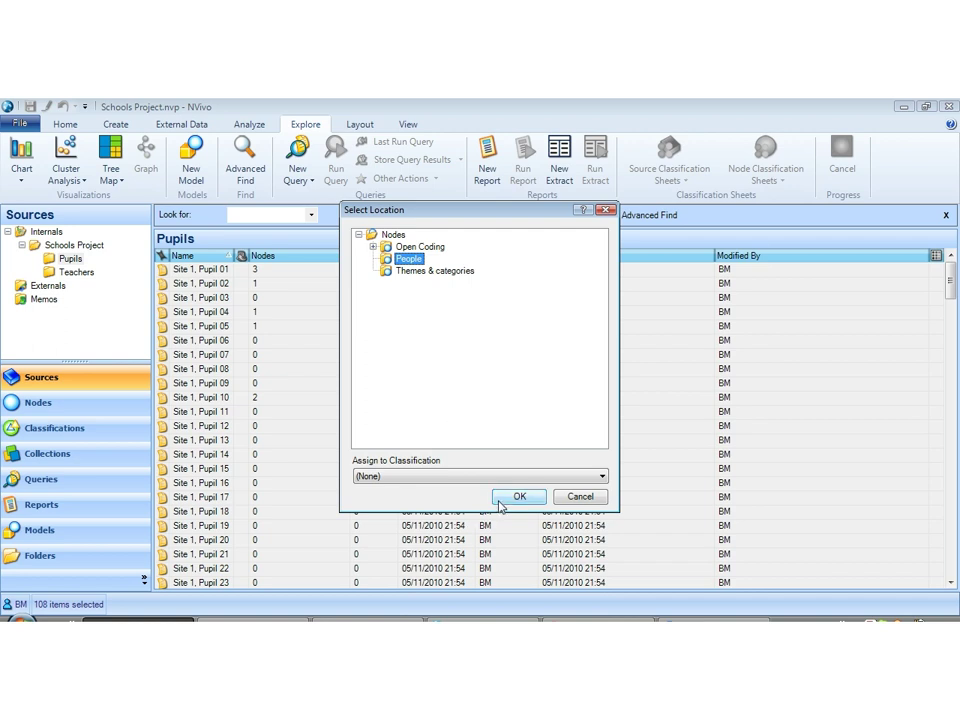
click(603, 477)
click(603, 477)
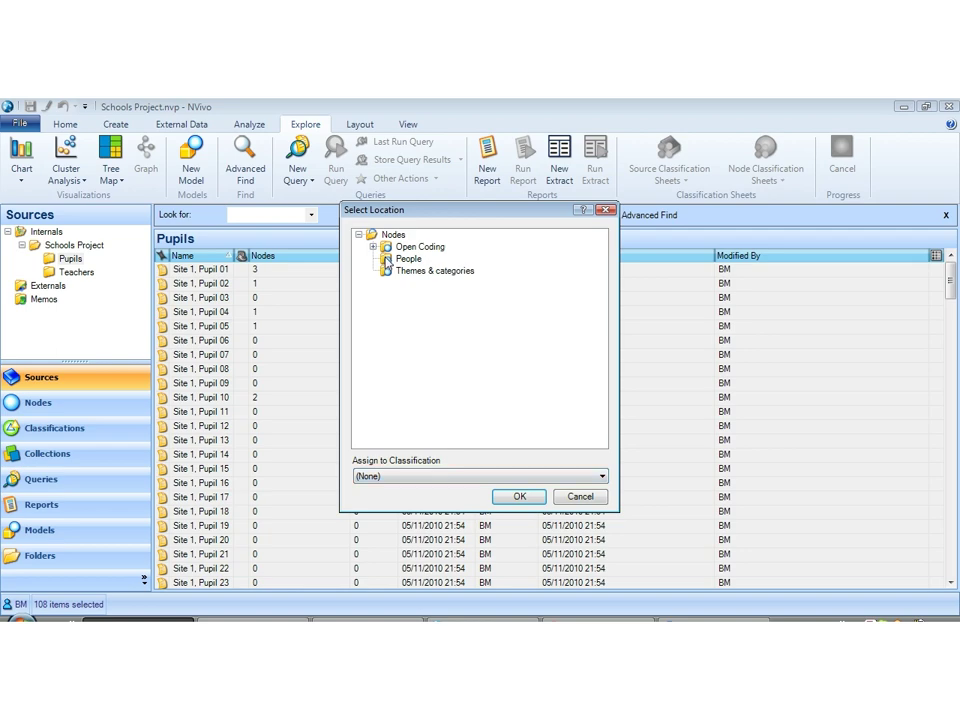
click(508, 499)
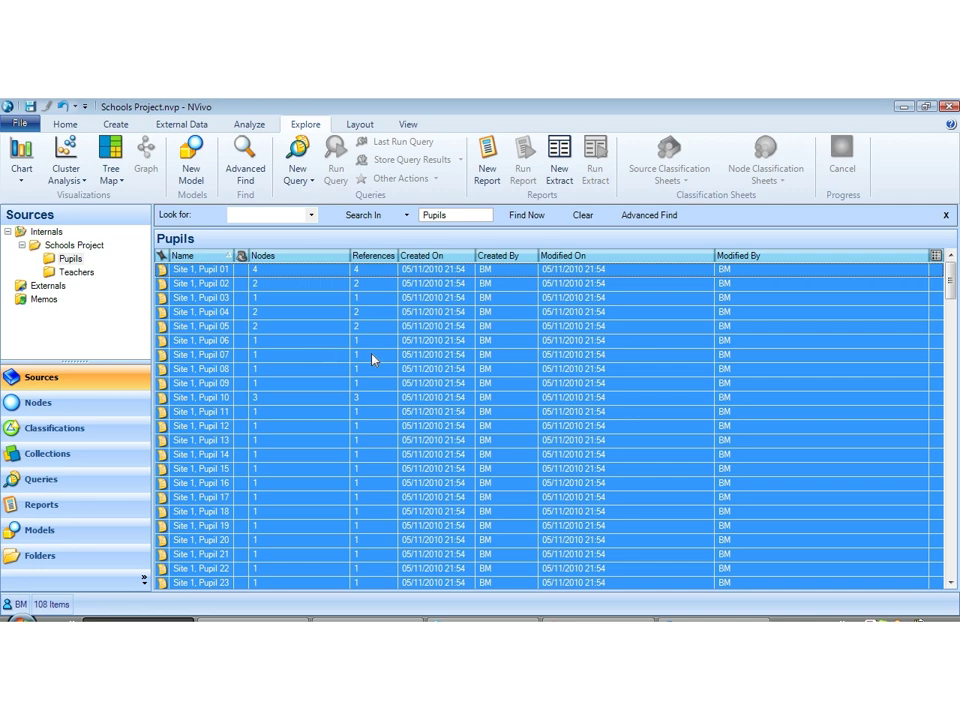
Show the People node folder with the Name column widened to full pupil names.
click(97, 406)
click(52, 259)
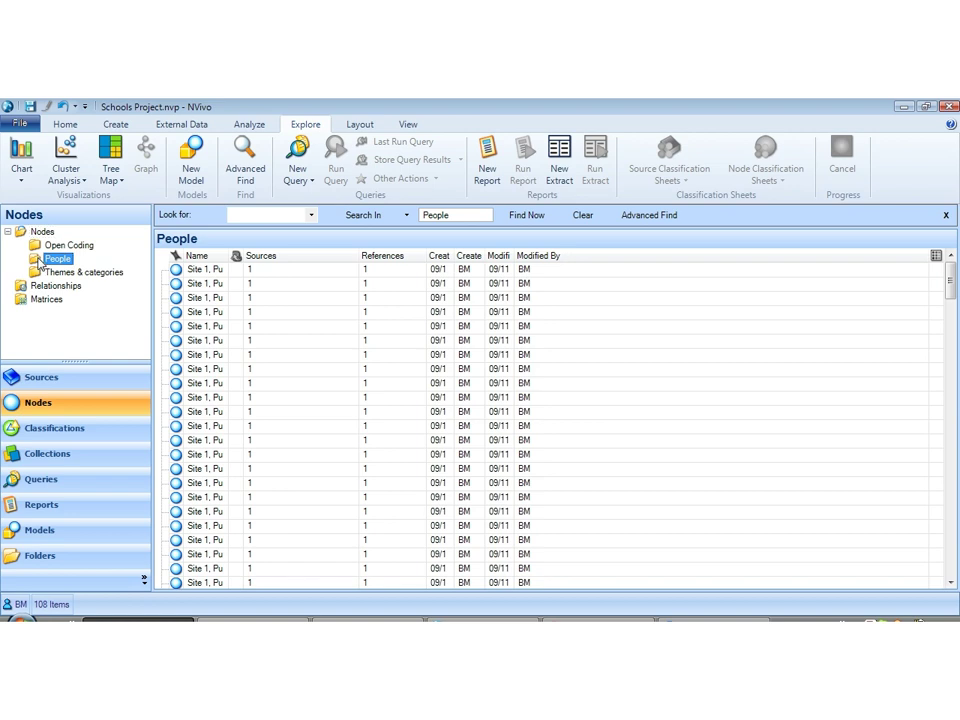
drag(228, 256, 394, 270)
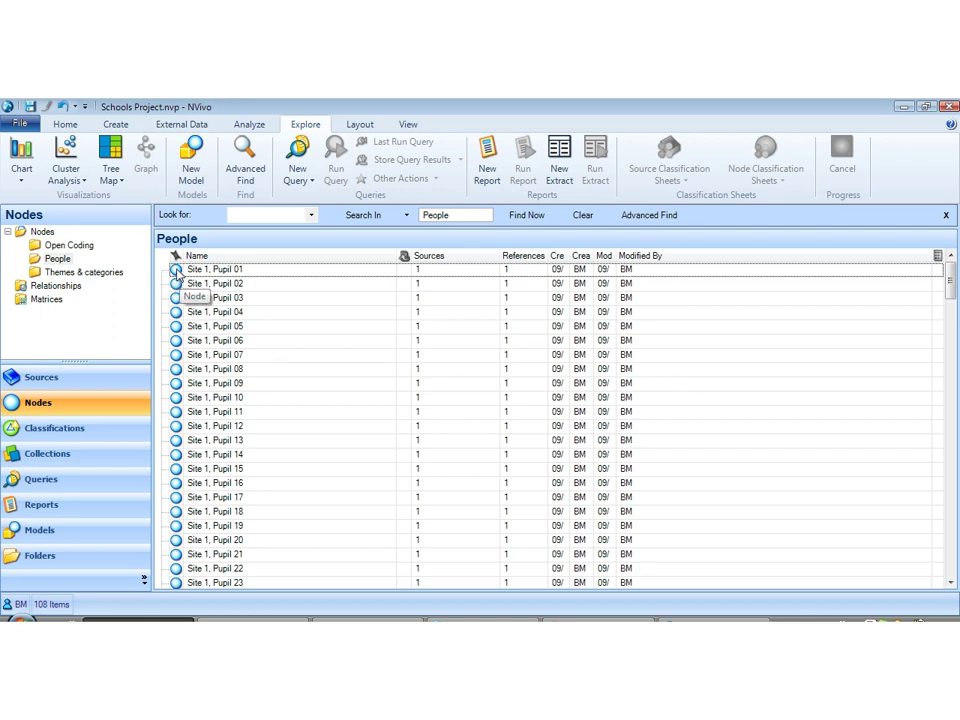
Inspect the Site 1, Pupil 01 node's coded content, then close it.
double_click(177, 270)
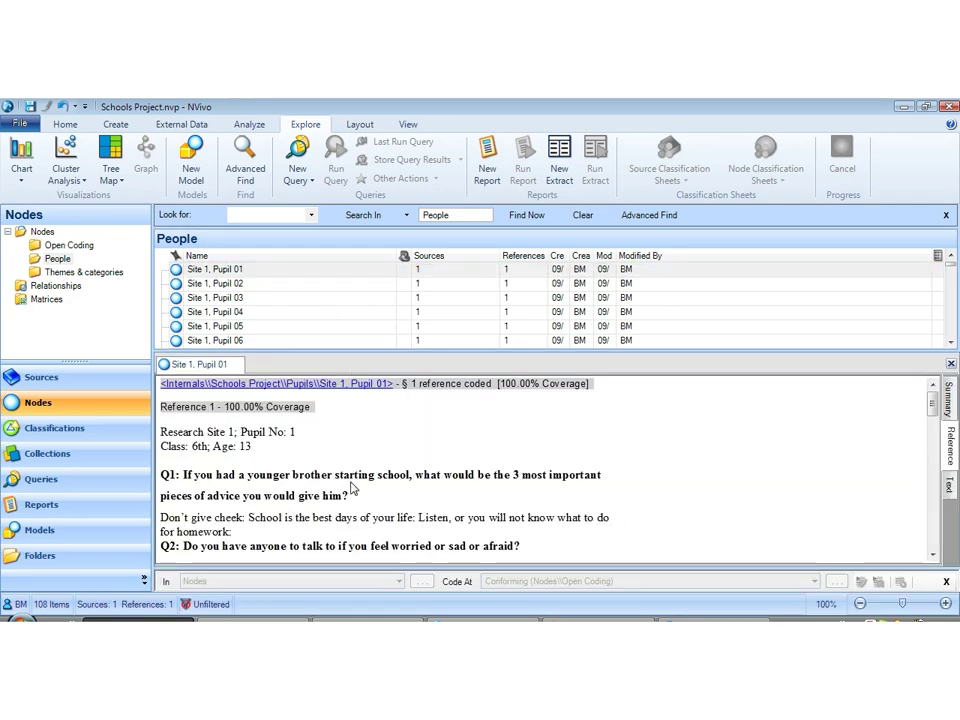
scroll(352, 488, down, 15)
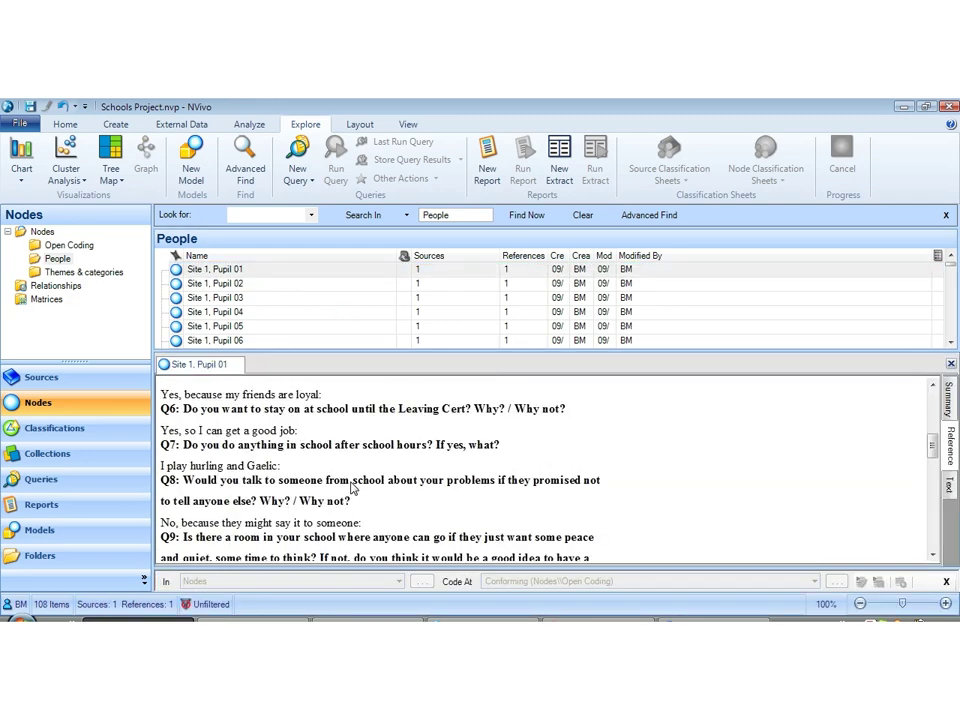
scroll(352, 488, up, 15)
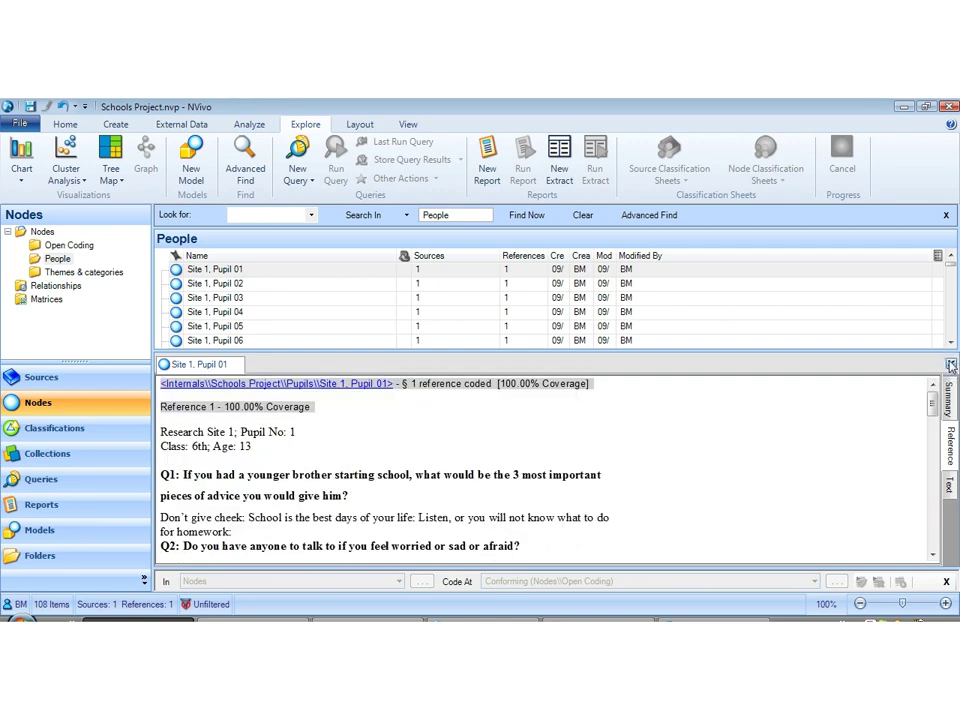
click(951, 366)
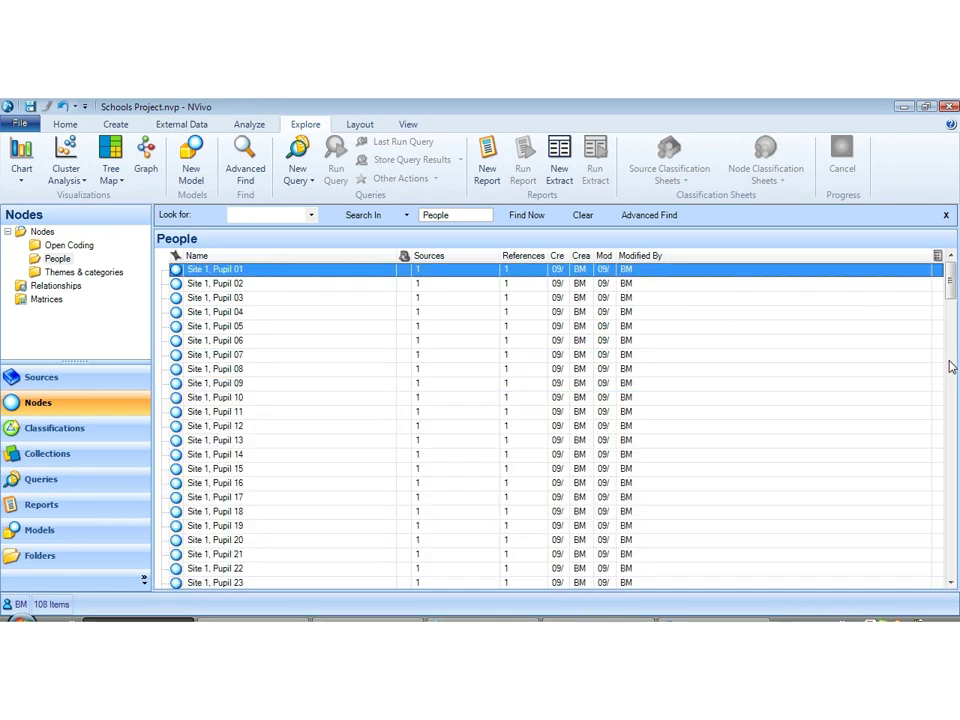
Add the predefined Person classification under Node Classifications.
click(104, 427)
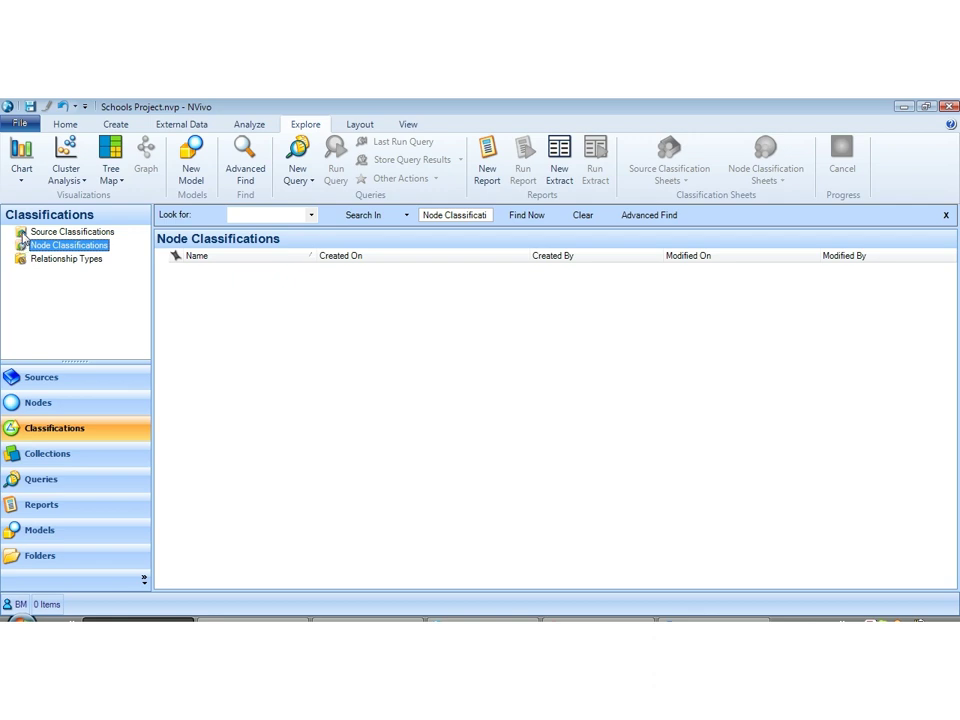
right_click(235, 334)
click(241, 336)
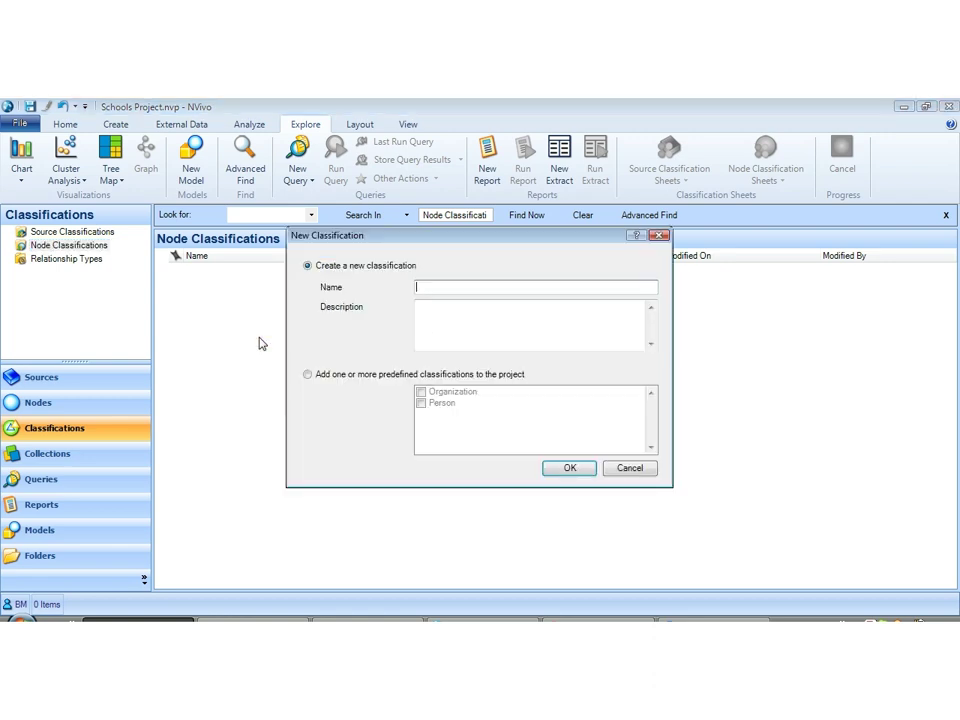
click(309, 376)
click(421, 402)
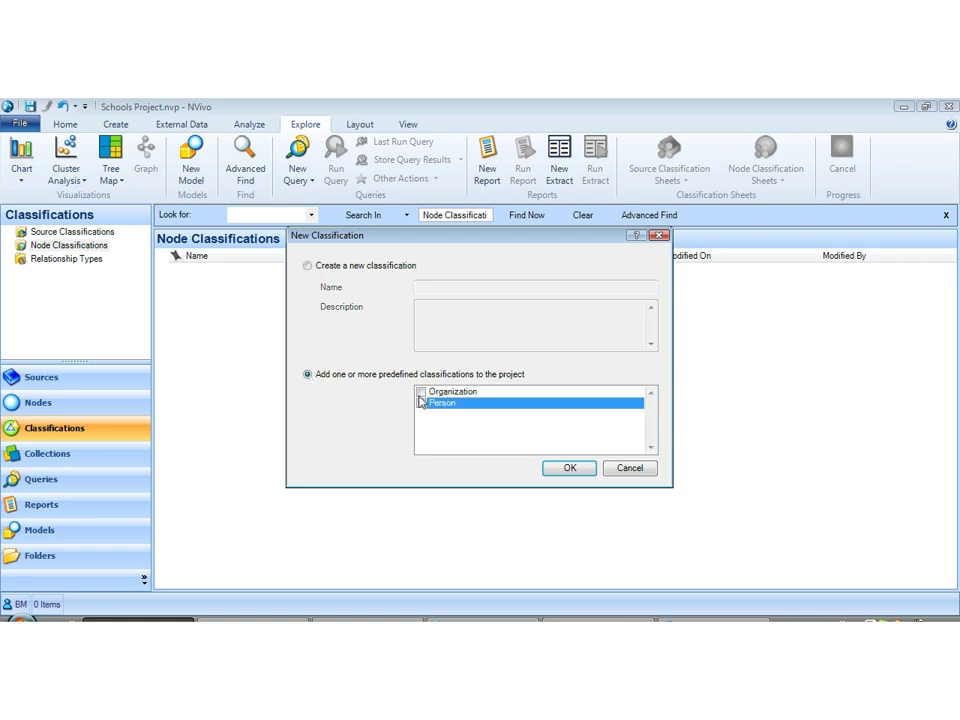
click(578, 472)
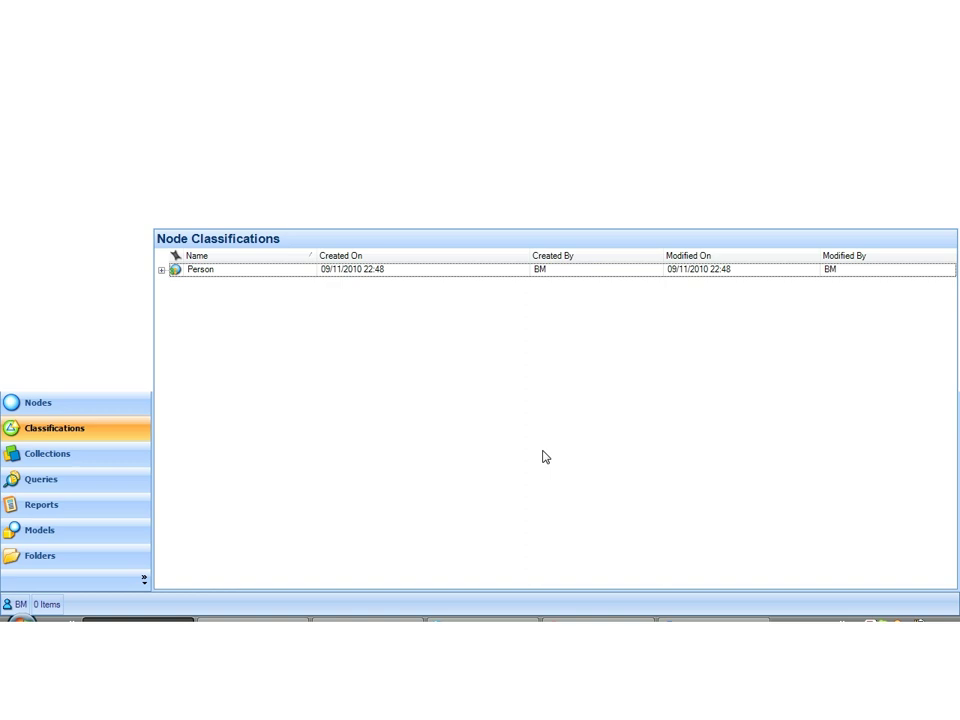
Start a new Person attribute named 'Year in school'.
click(162, 271)
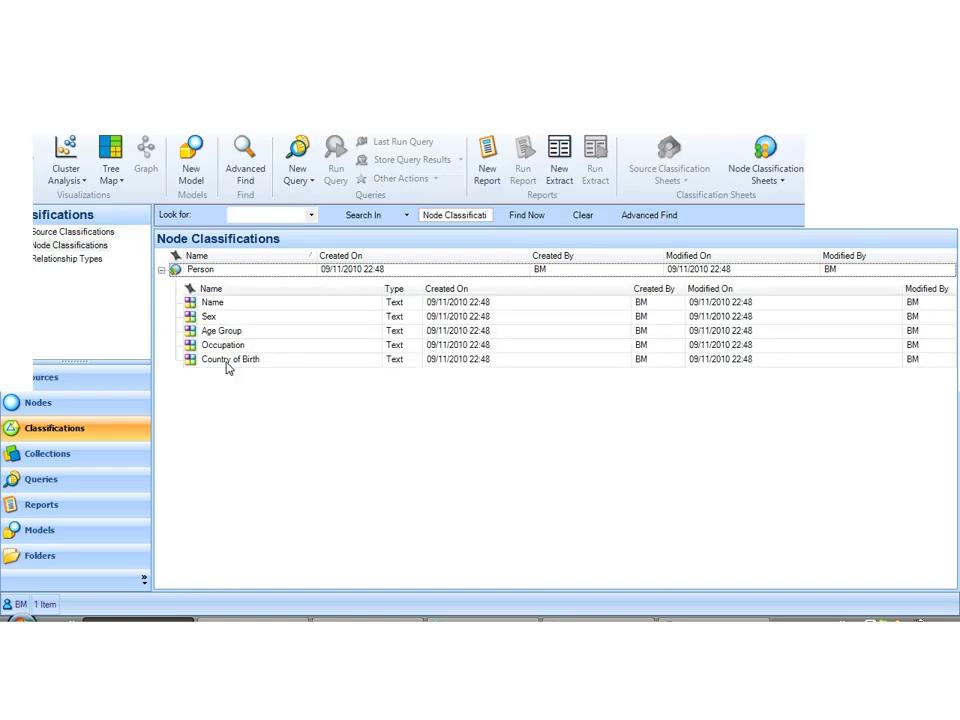
right_click(180, 271)
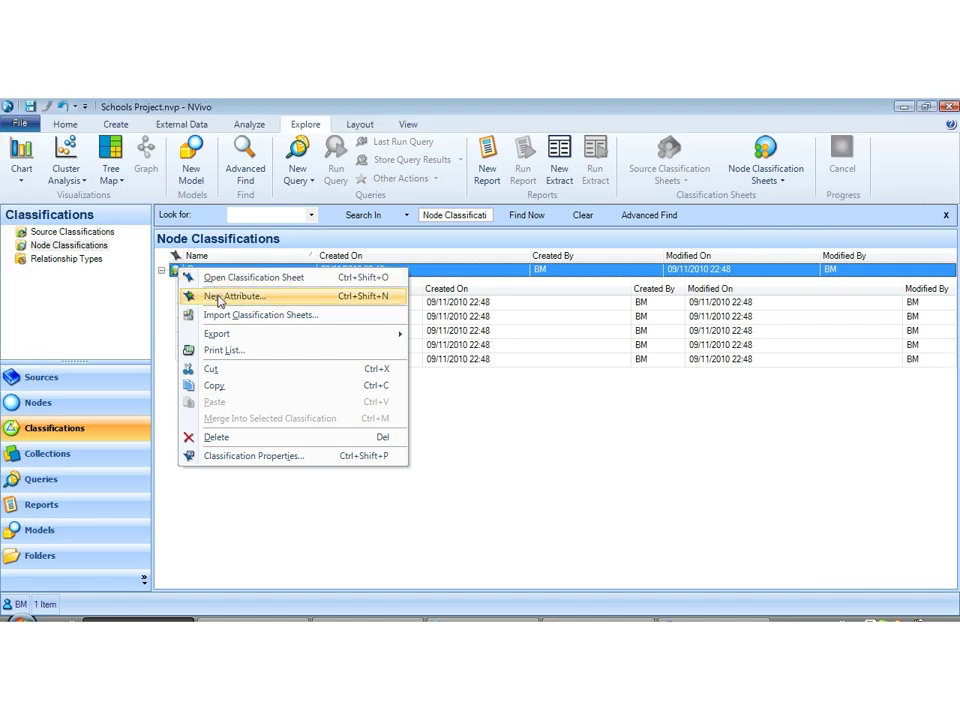
click(216, 296)
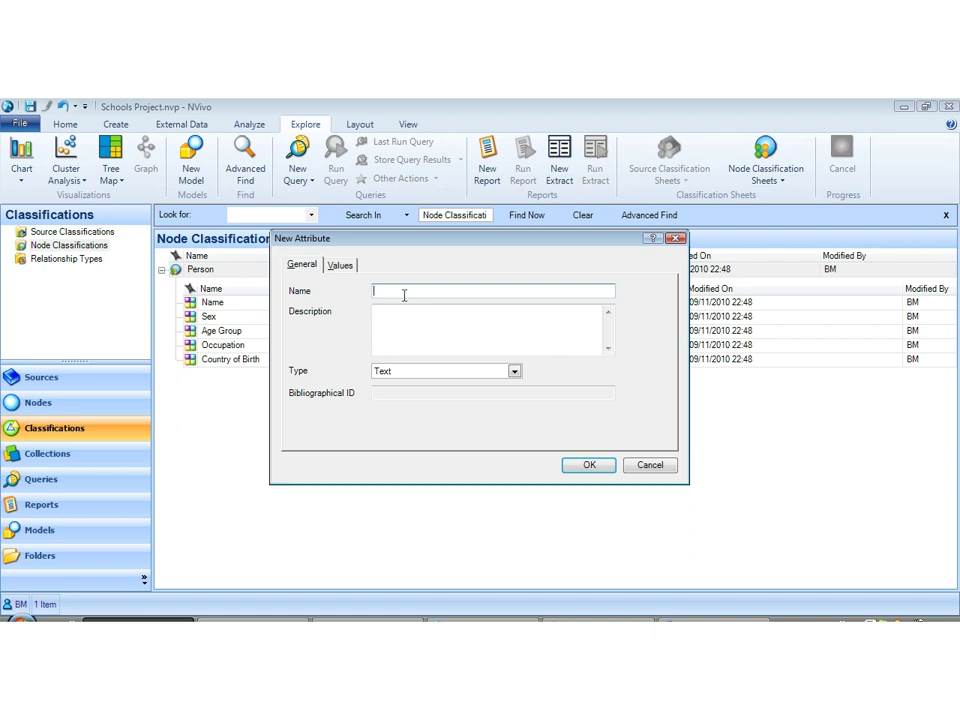
text(Year in schooll)
Give the attribute the values '5th class' and '6th class' and save it.
click(338, 266)
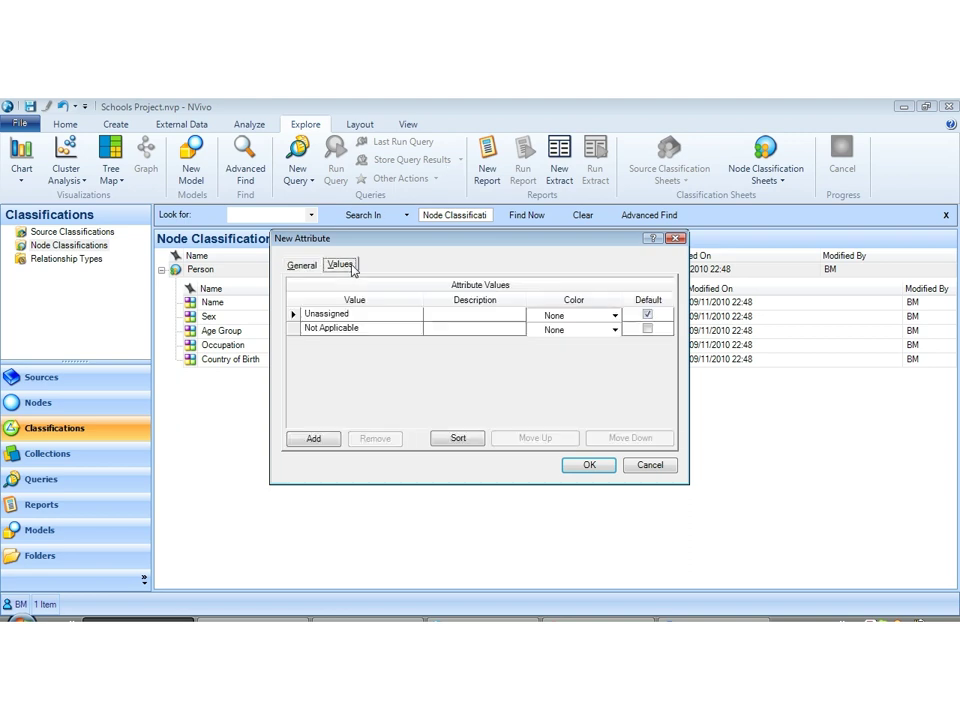
click(316, 441)
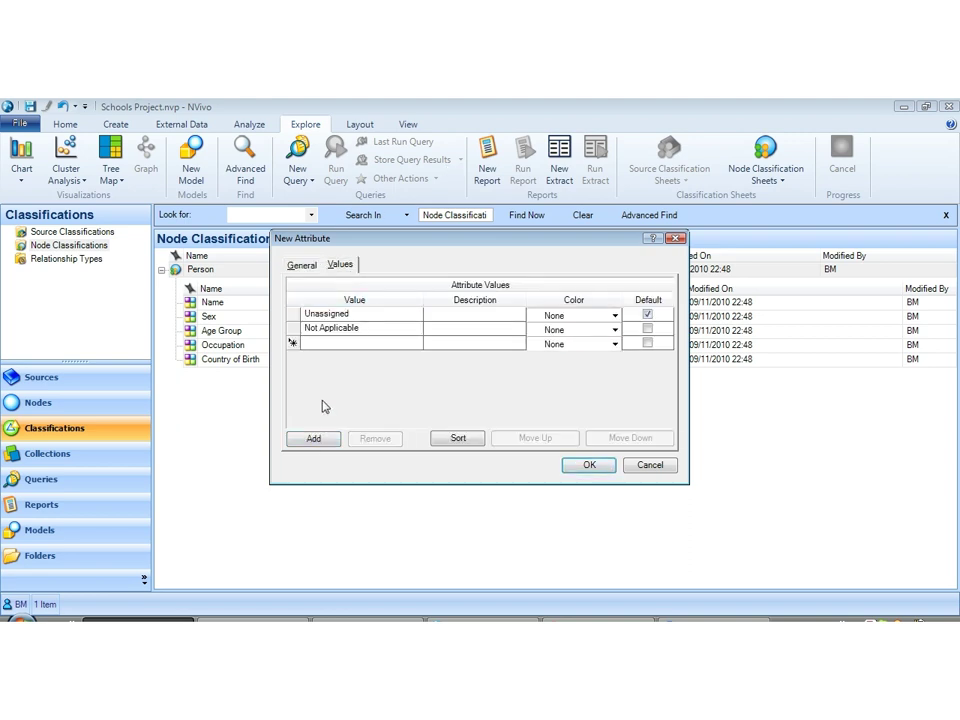
text(5th class)
click(316, 441)
text(6)
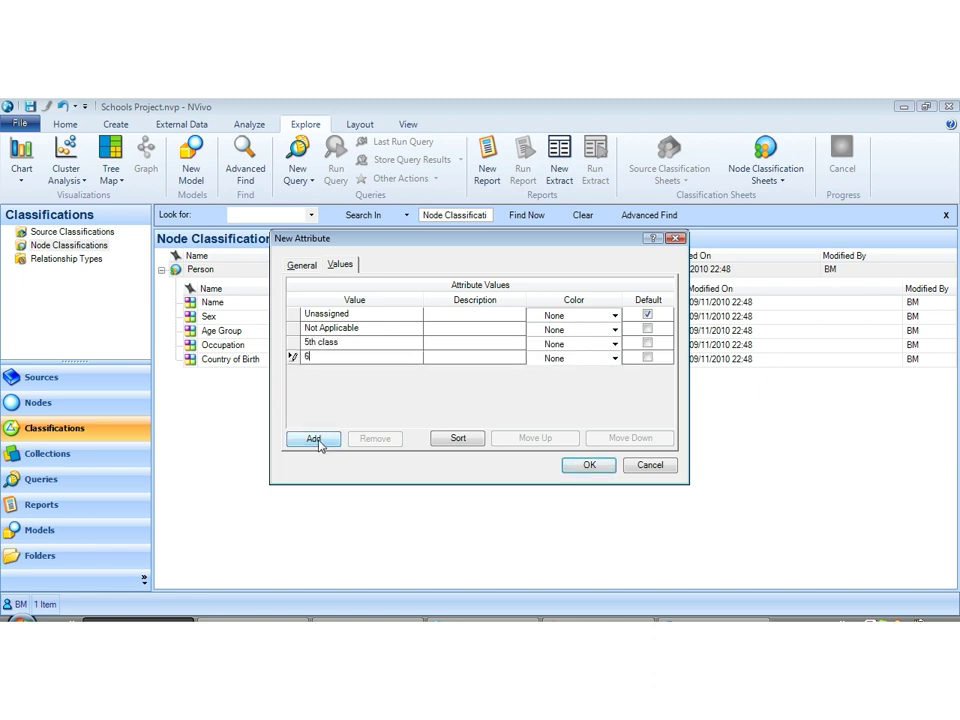
text(th class)
click(576, 466)
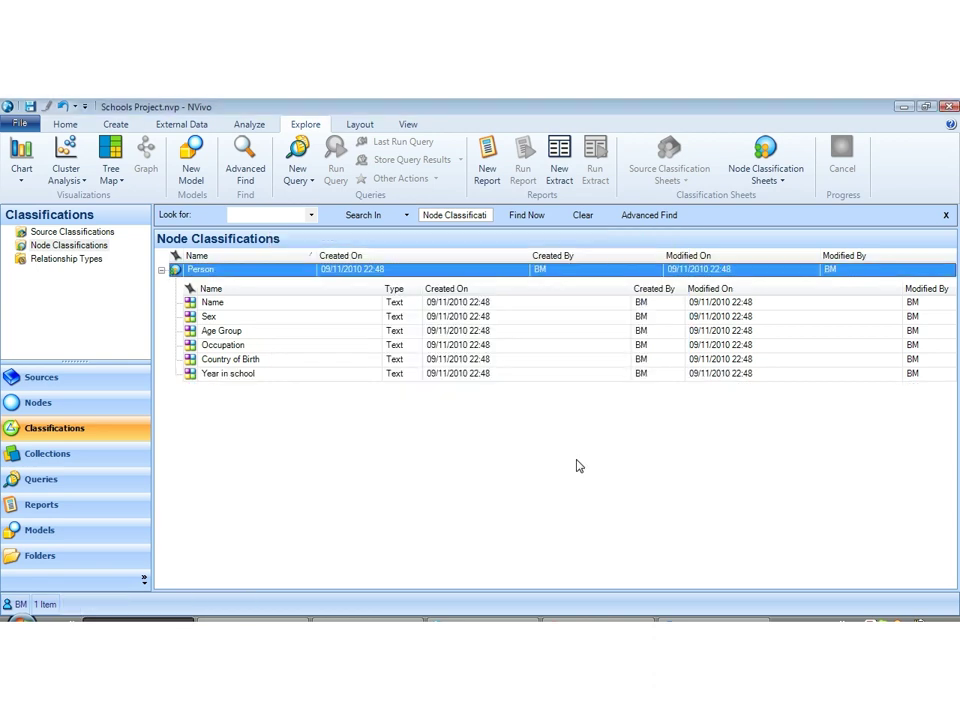
click(116, 407)
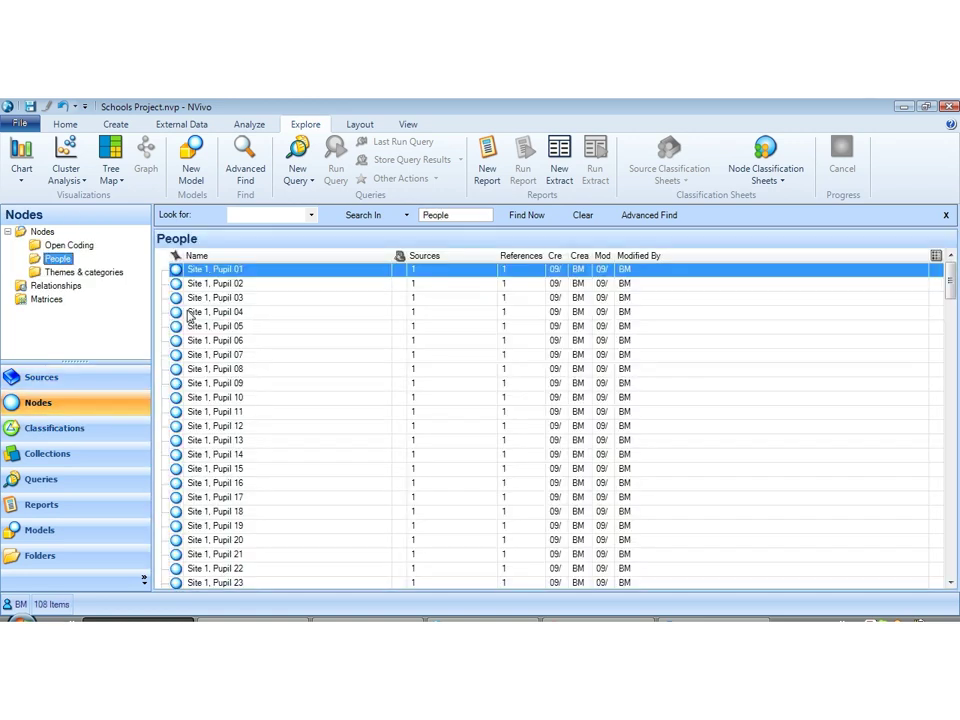
Open the Print dialog for the first pupil node and cancel it.
right_click(177, 270)
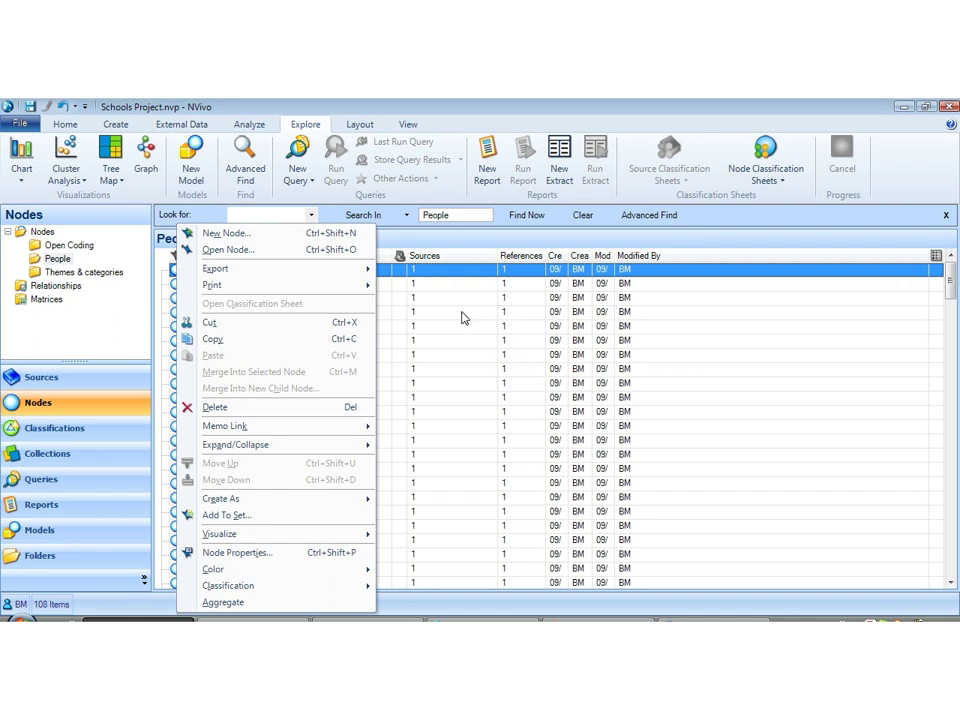
mouse_move(300, 285)
click(466, 312)
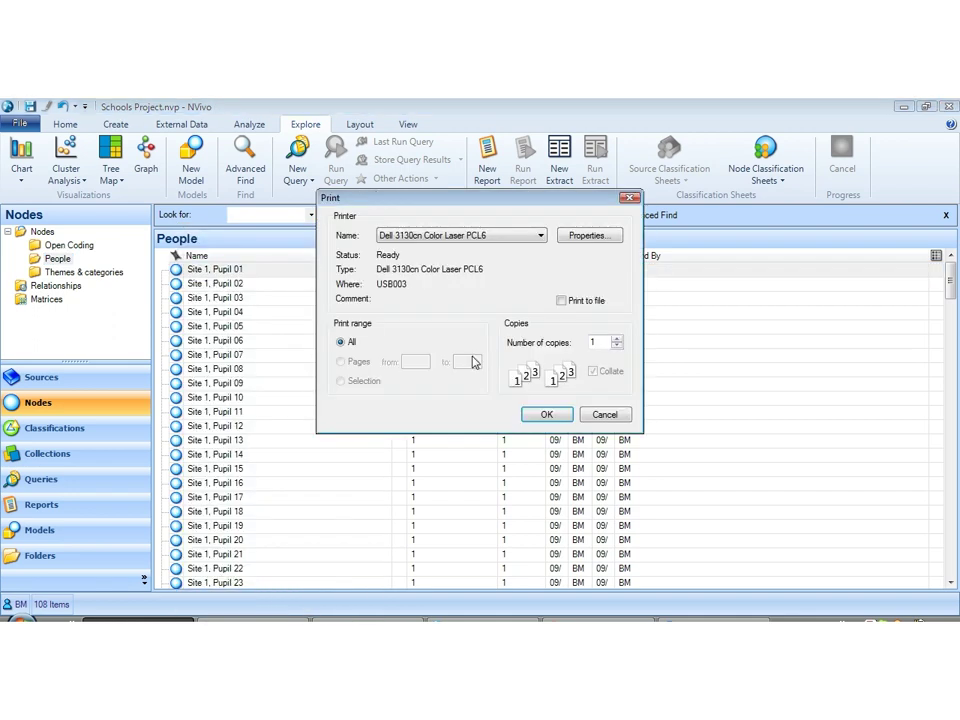
click(603, 415)
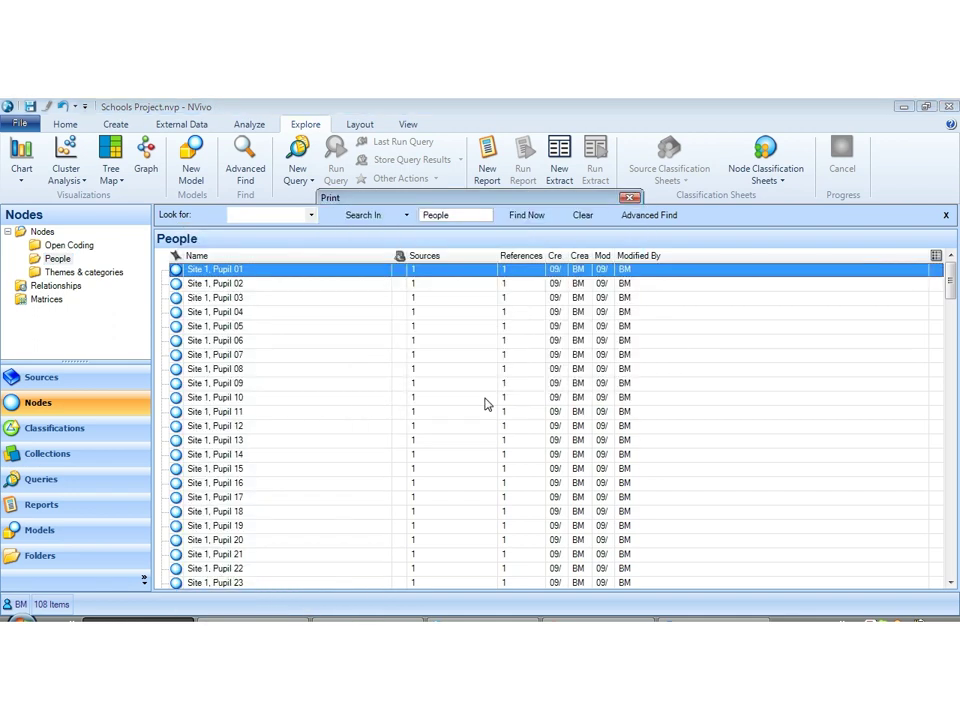
Classify all 108 pupil nodes in People as Person at once.
key(ctrl+a)
right_click(255, 333)
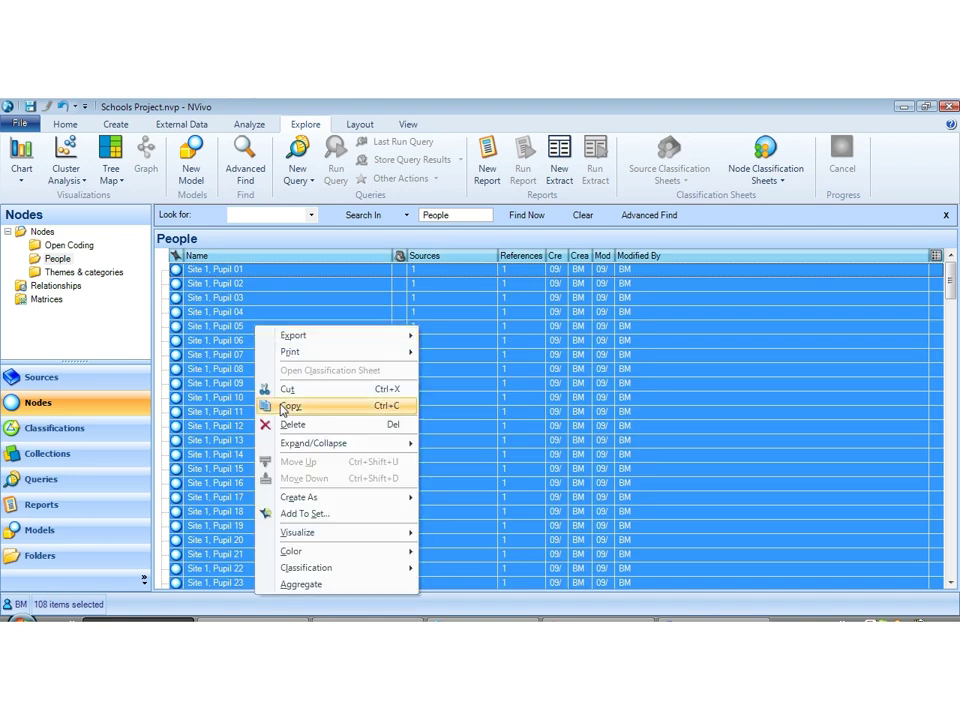
mouse_move(306, 536)
mouse_move(312, 567)
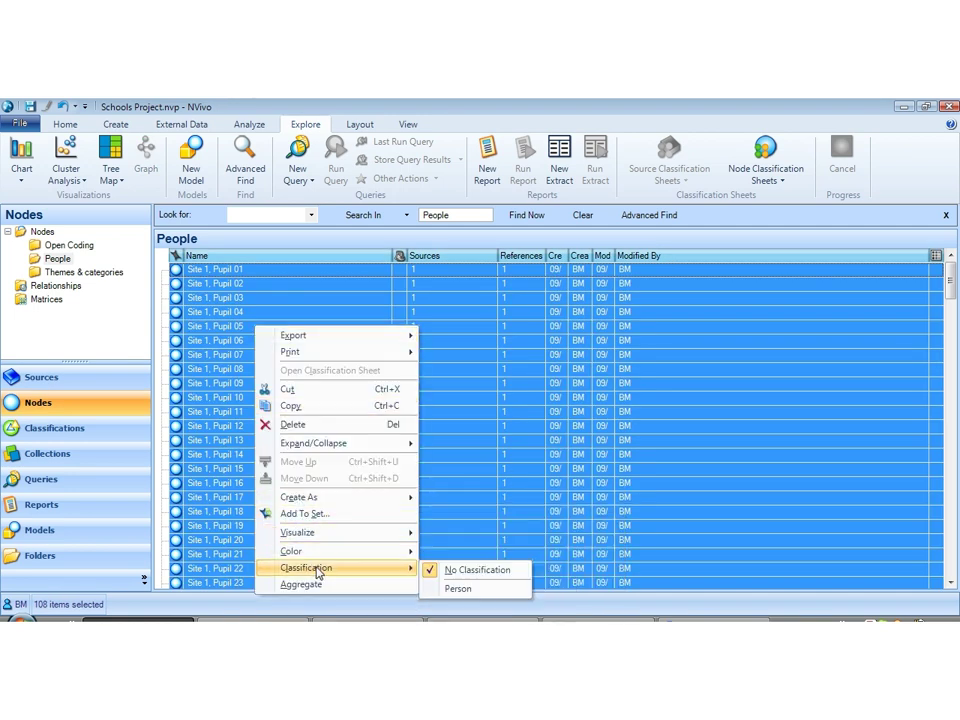
click(462, 589)
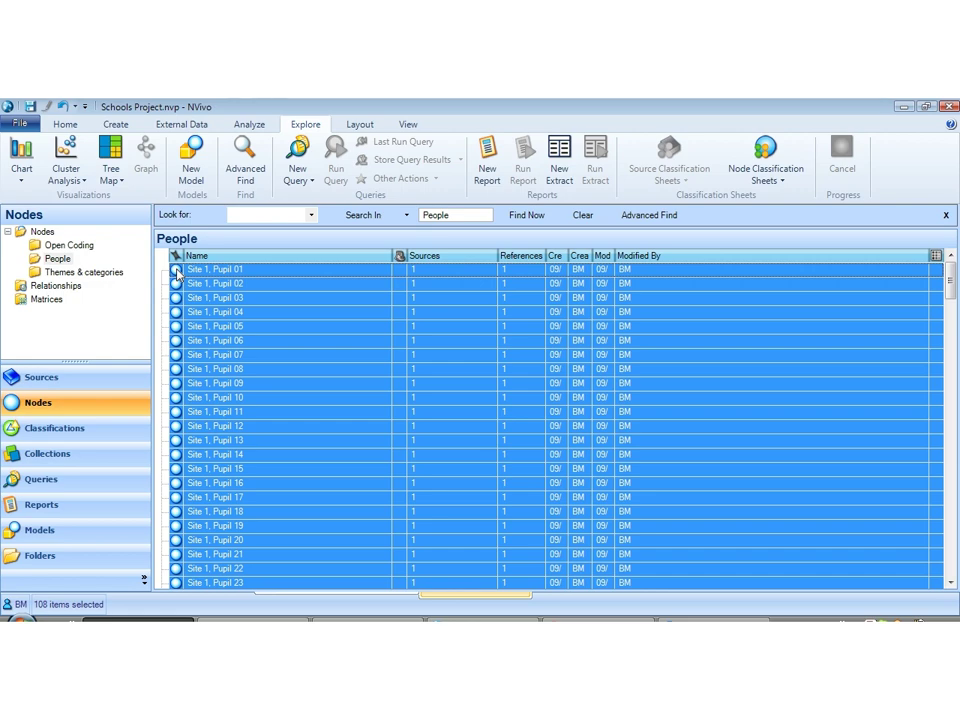
right_click(265, 345)
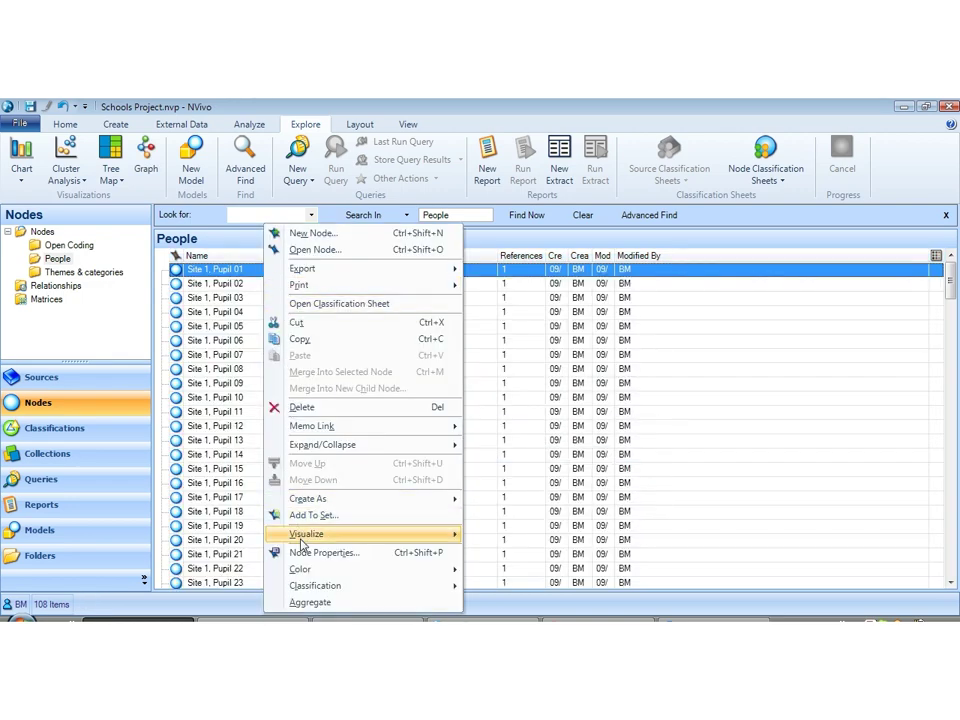
mouse_move(302, 543)
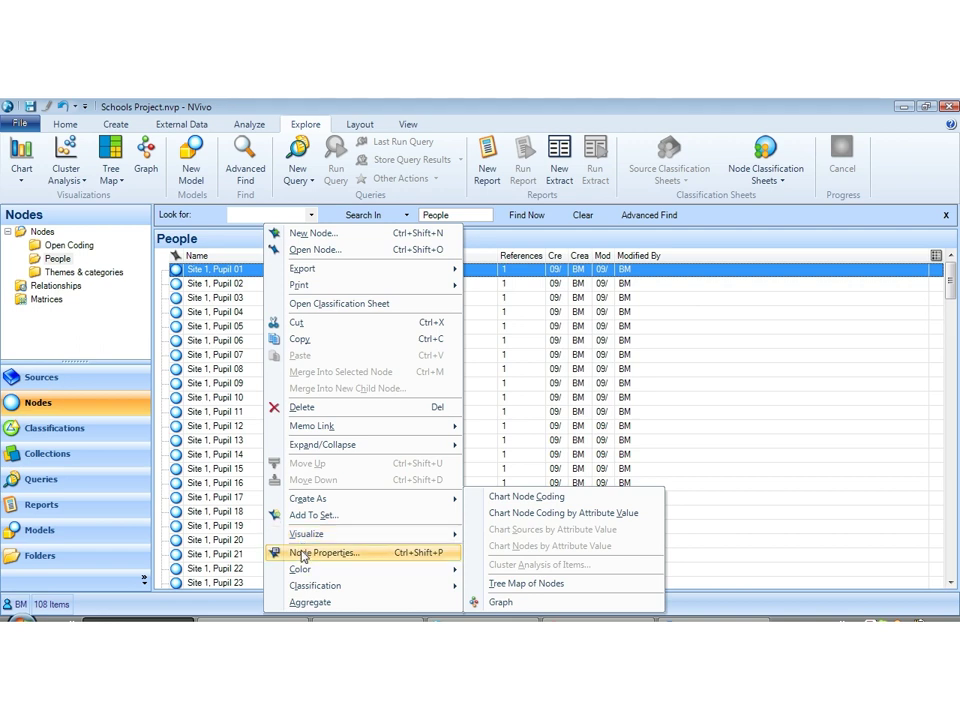
click(303, 555)
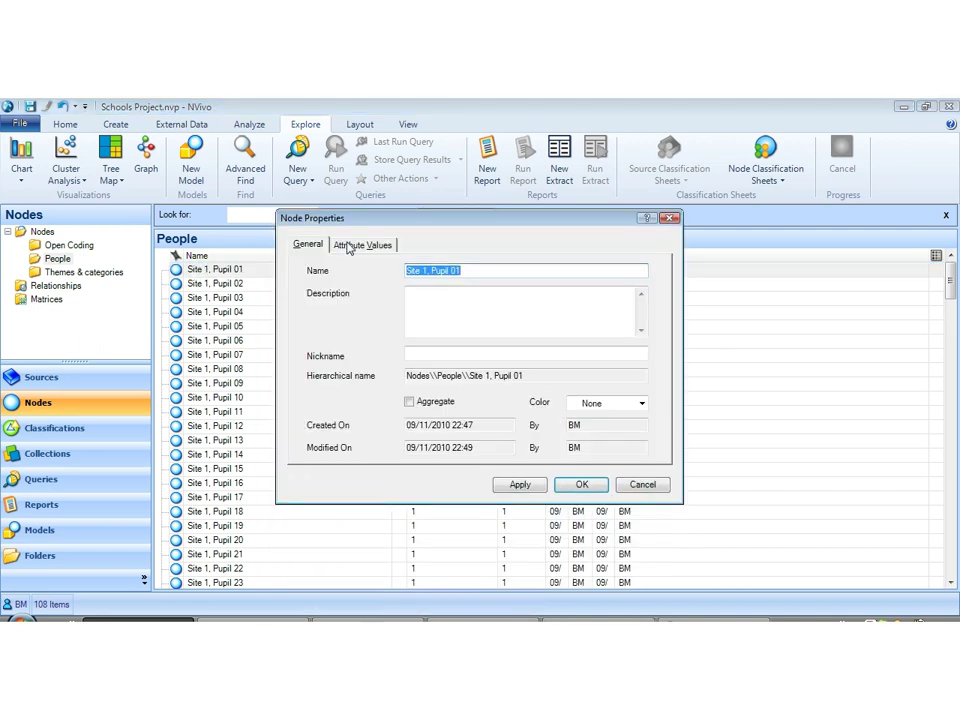
click(352, 248)
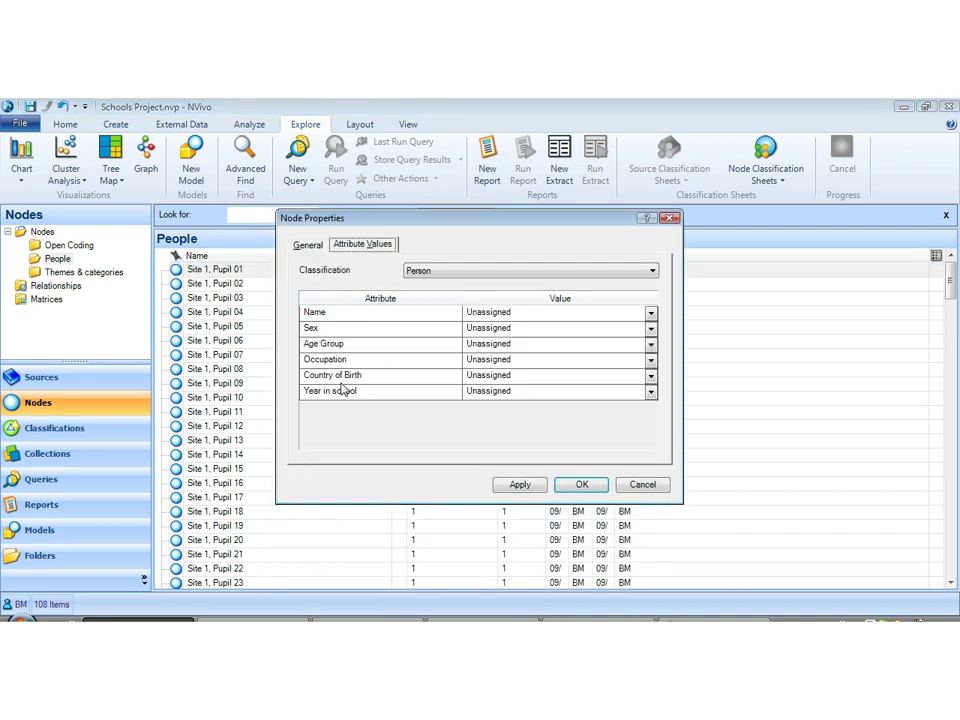
click(650, 312)
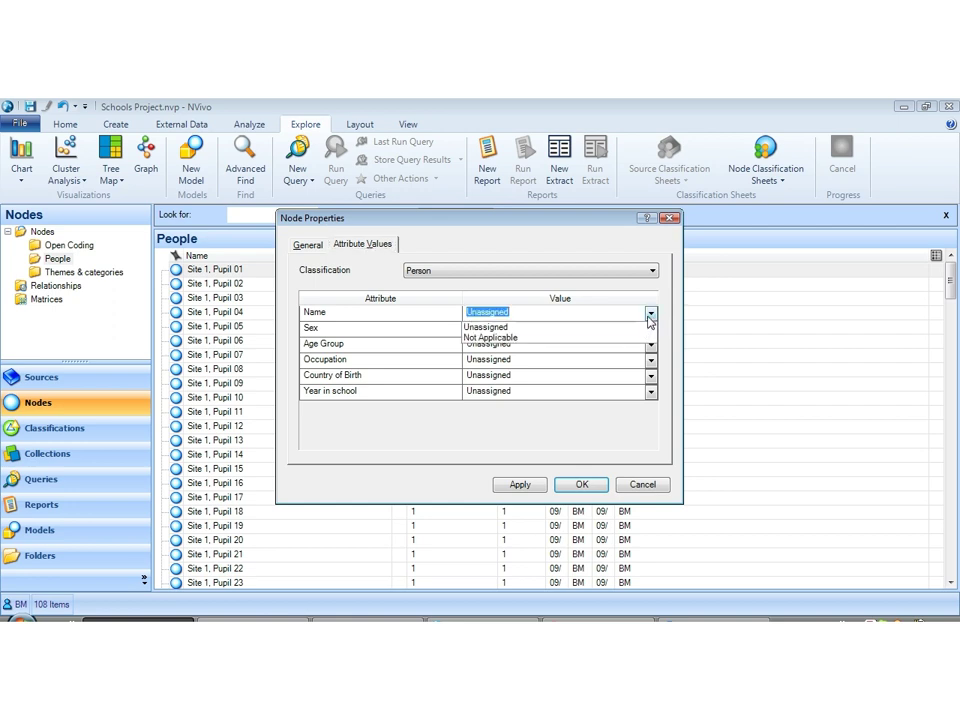
click(649, 315)
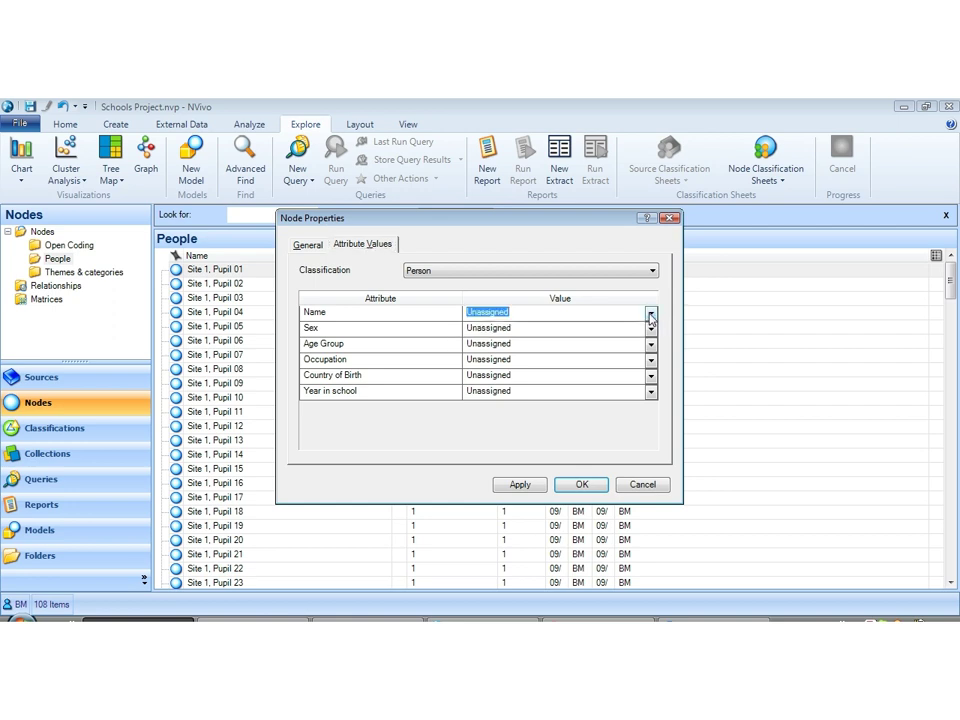
click(581, 484)
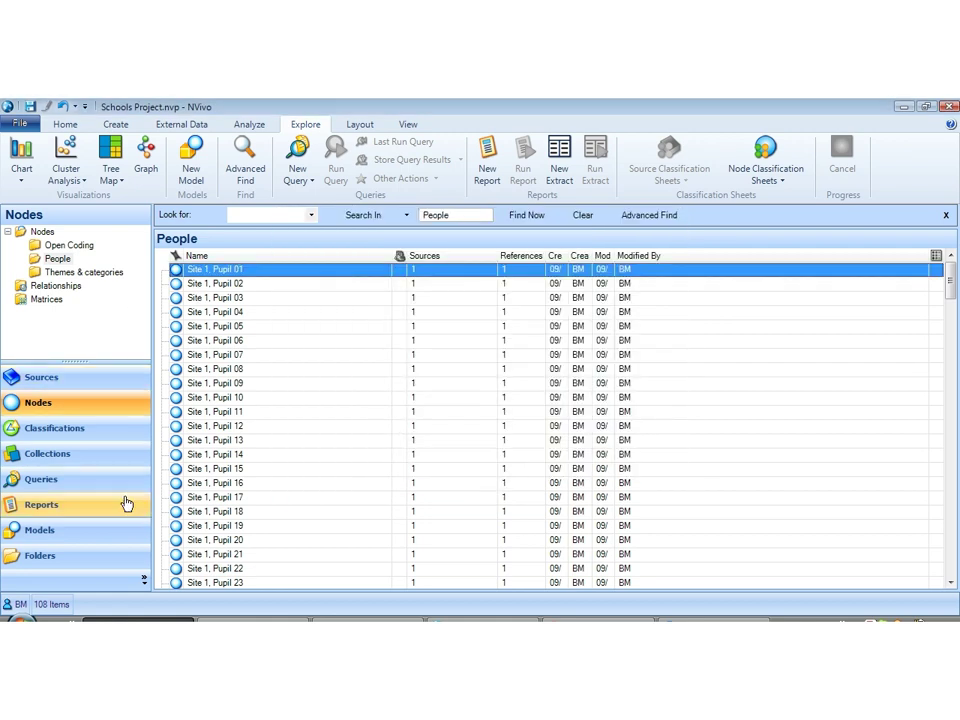
In the Sex attribute's properties, enter Male and Female as its values.
click(111, 433)
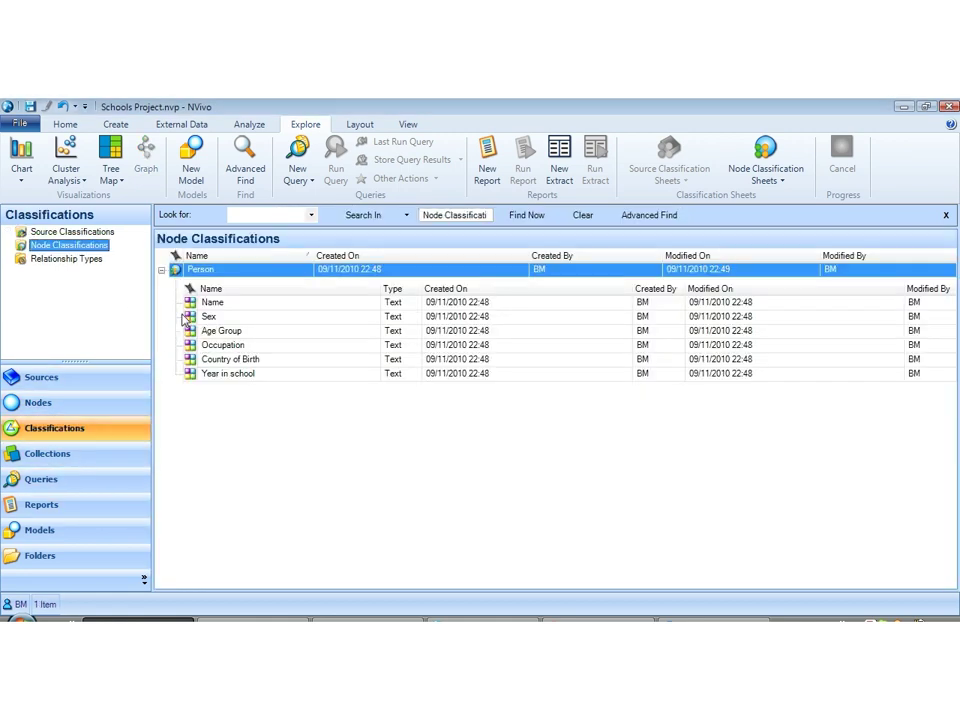
click(189, 317)
double_click(189, 317)
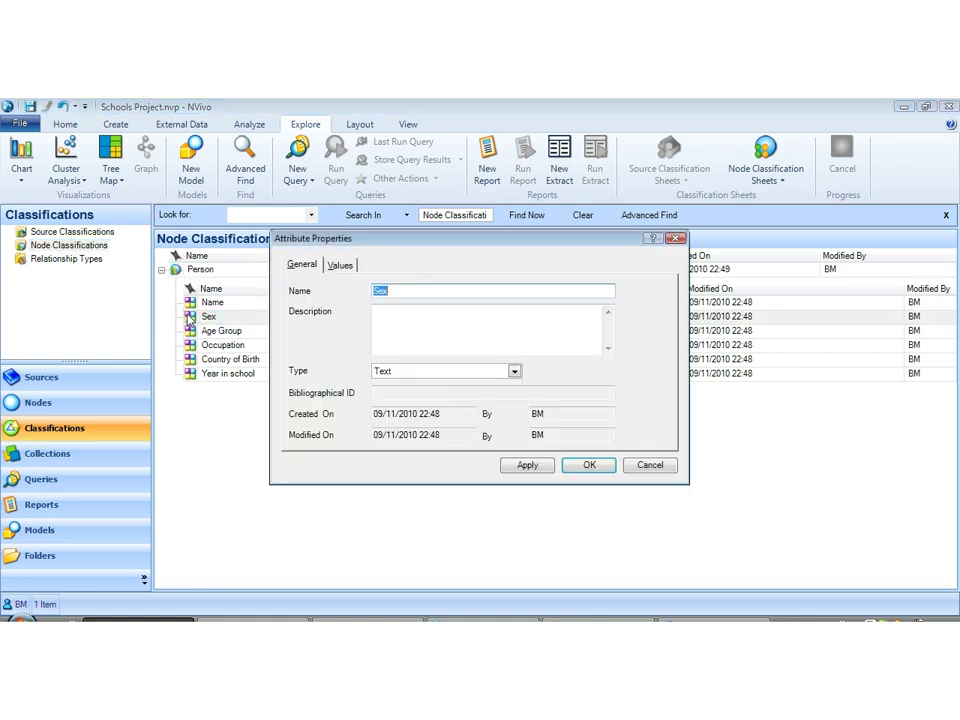
click(337, 264)
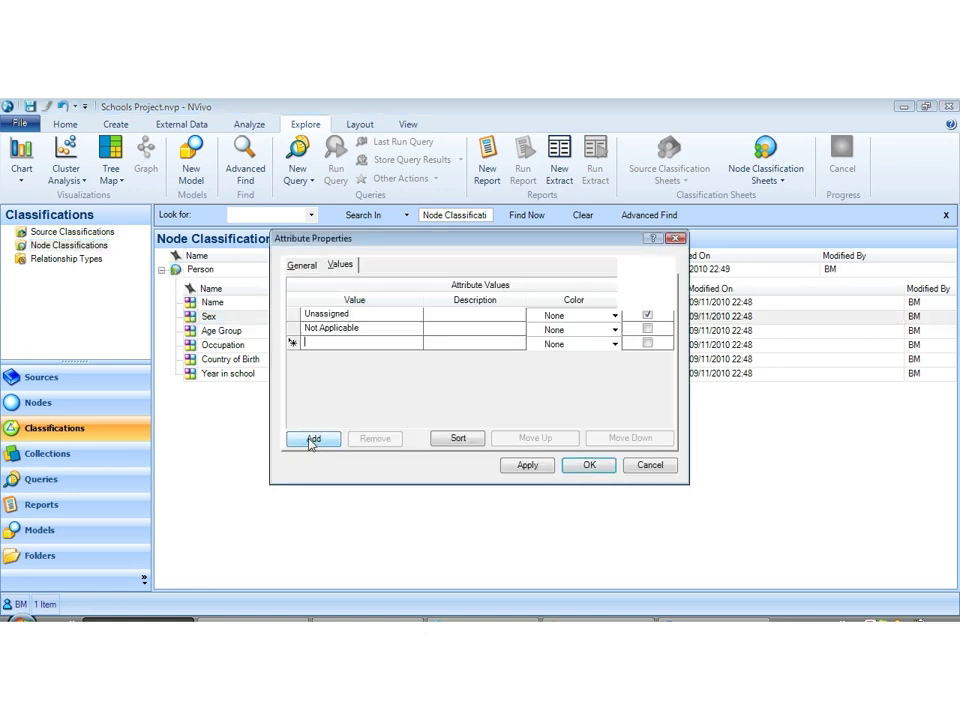
text(Male)
click(321, 439)
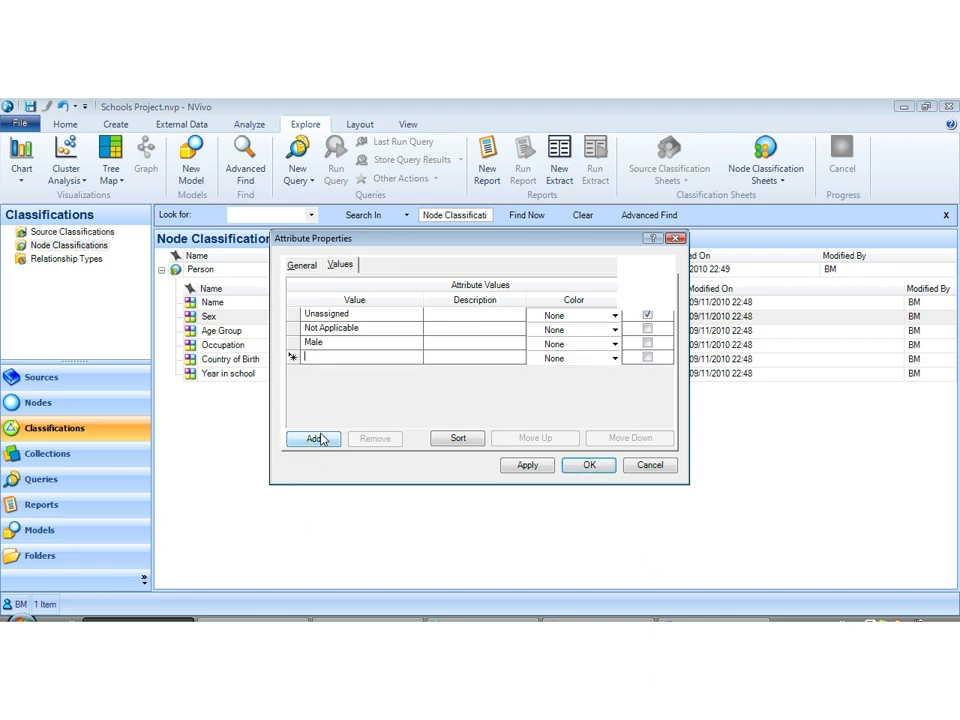
text(Female)
click(588, 465)
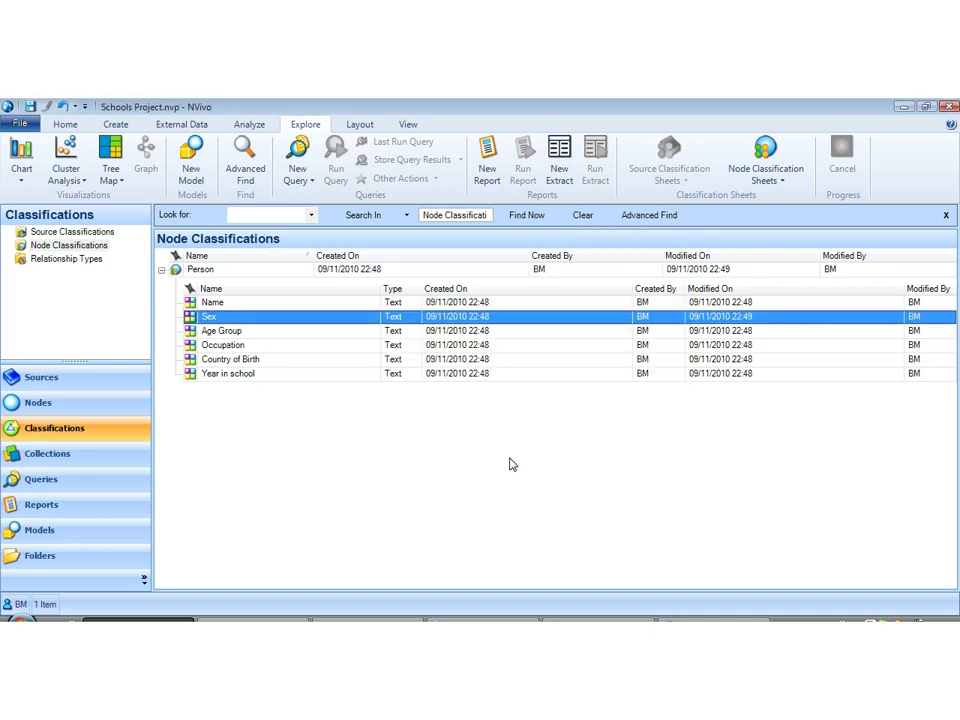
In Site 1, Pupil 01's node properties, choose Male for the Sex attribute.
click(71, 402)
click(57, 258)
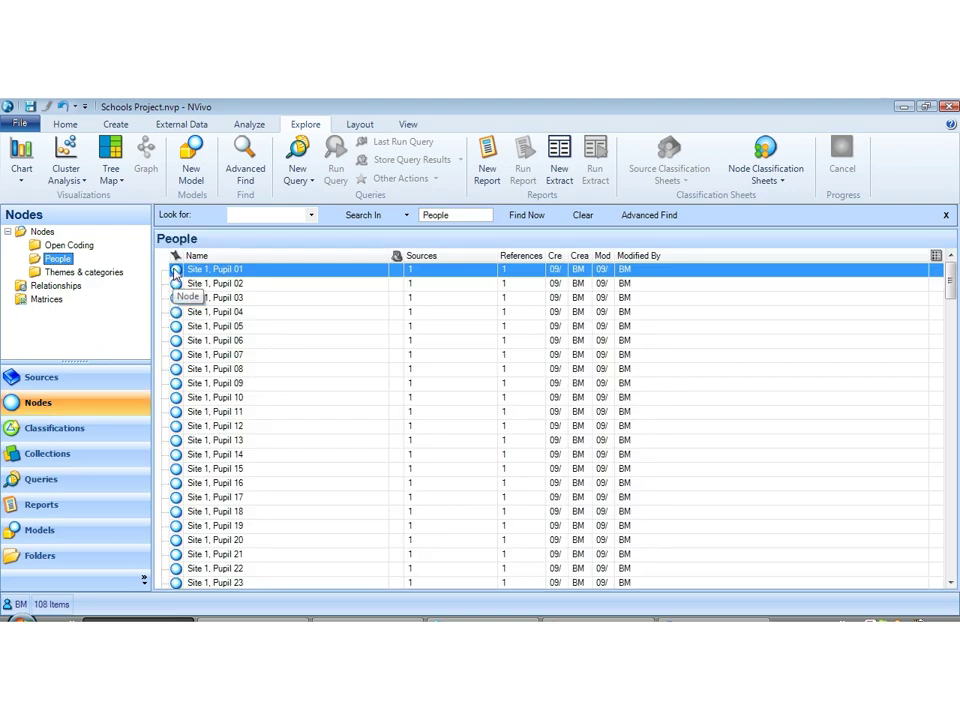
right_click(175, 270)
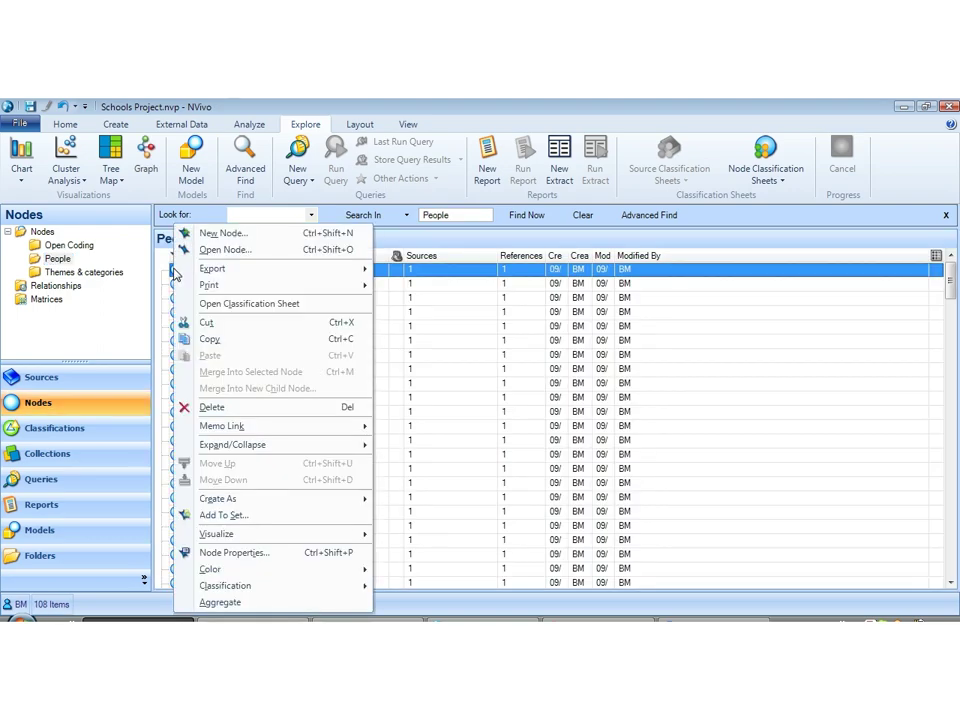
click(209, 555)
click(371, 249)
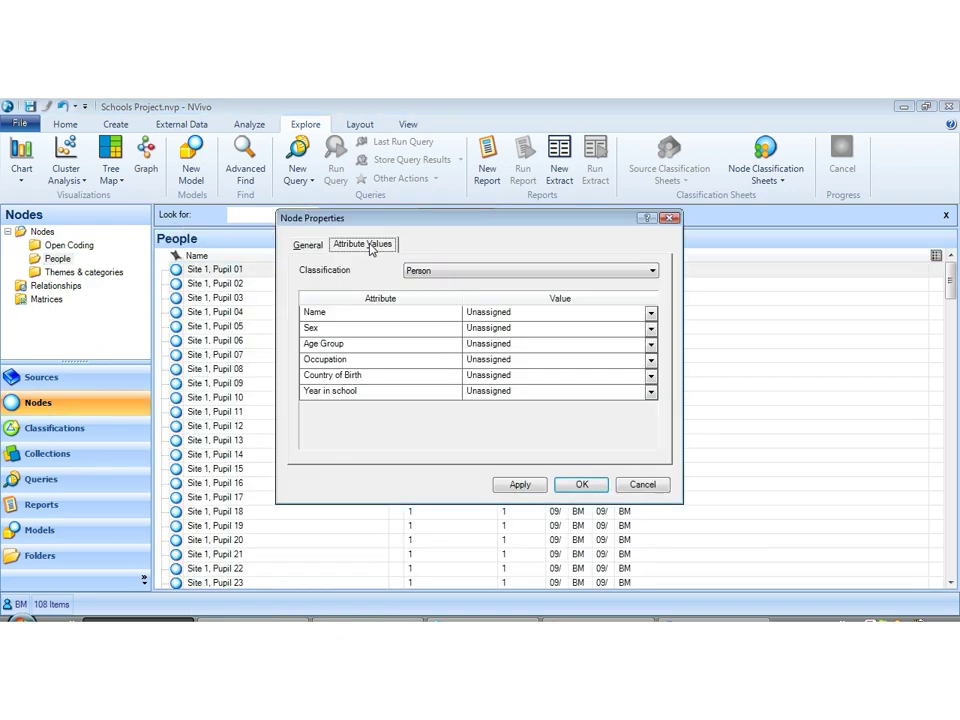
click(650, 329)
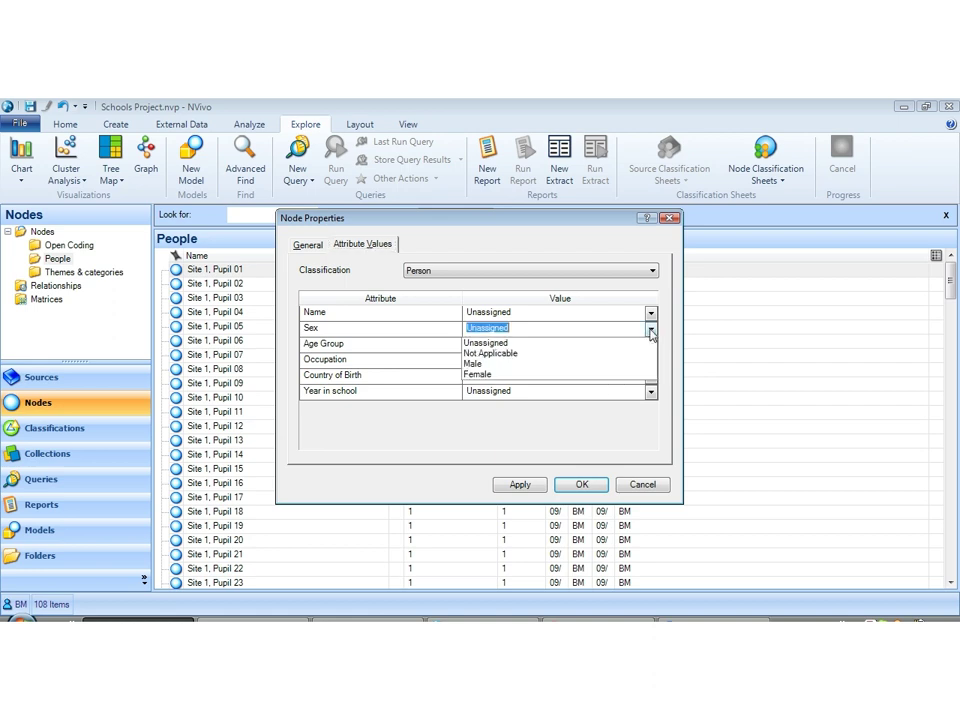
click(616, 364)
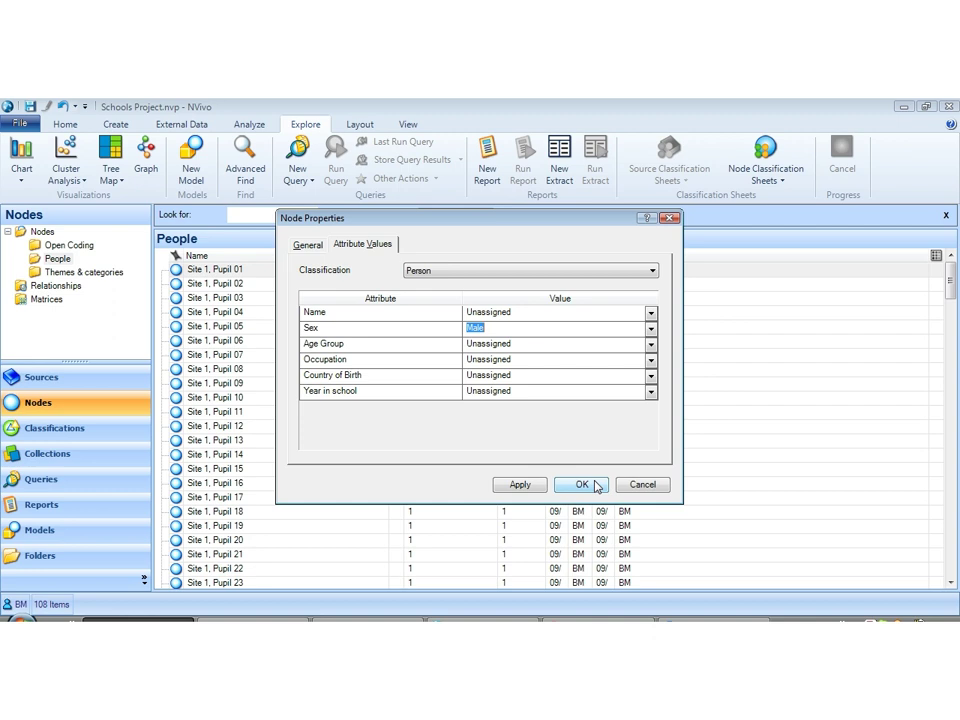
Confirm the Node Properties dialog to keep Pupil 01's Sex as Male.
click(581, 484)
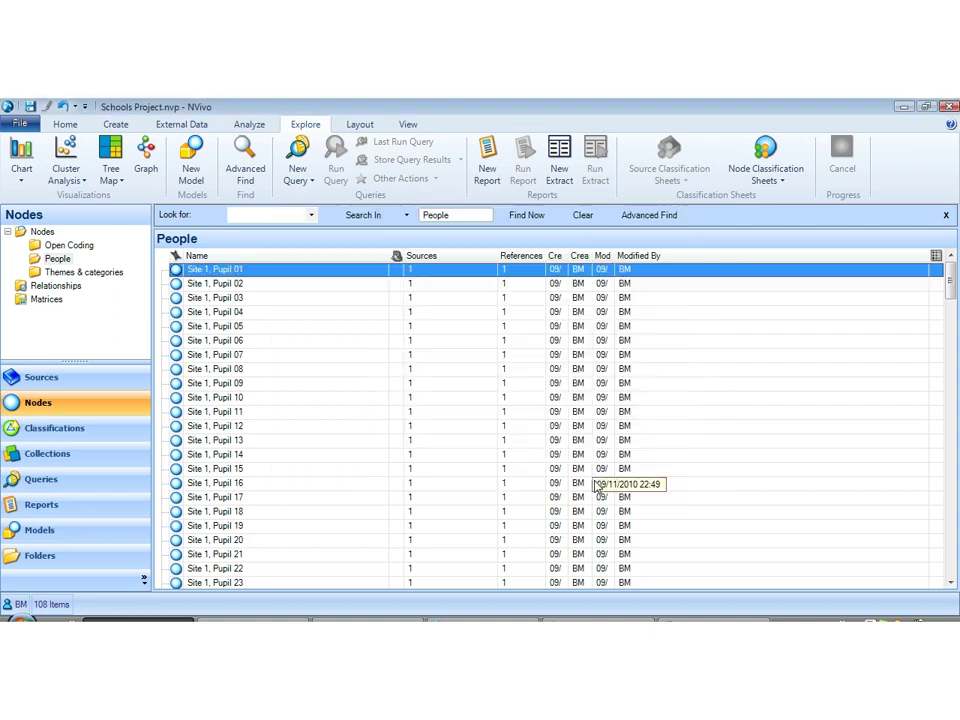